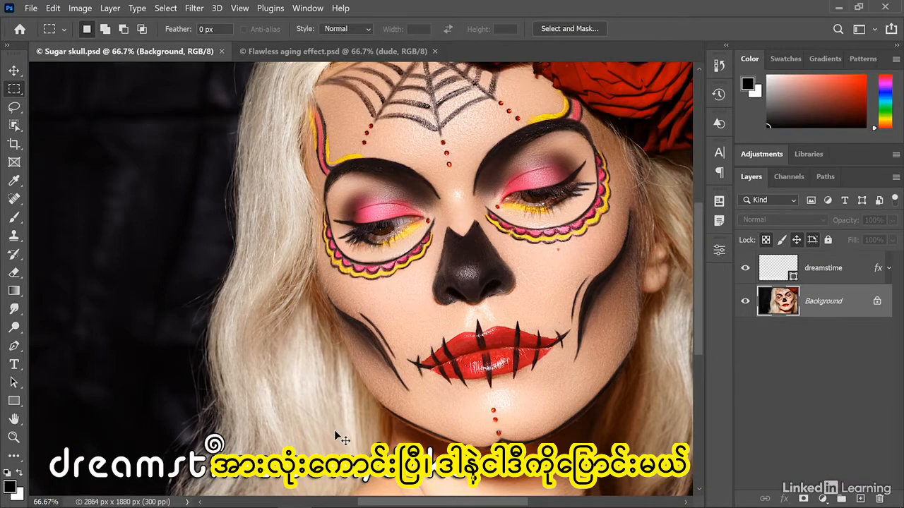
Switch to Flawless aging effect.psd, reopen the dude layer's Neural Filters and set Smart Portrait's Surprise to 50.
key("ctrl+grave")
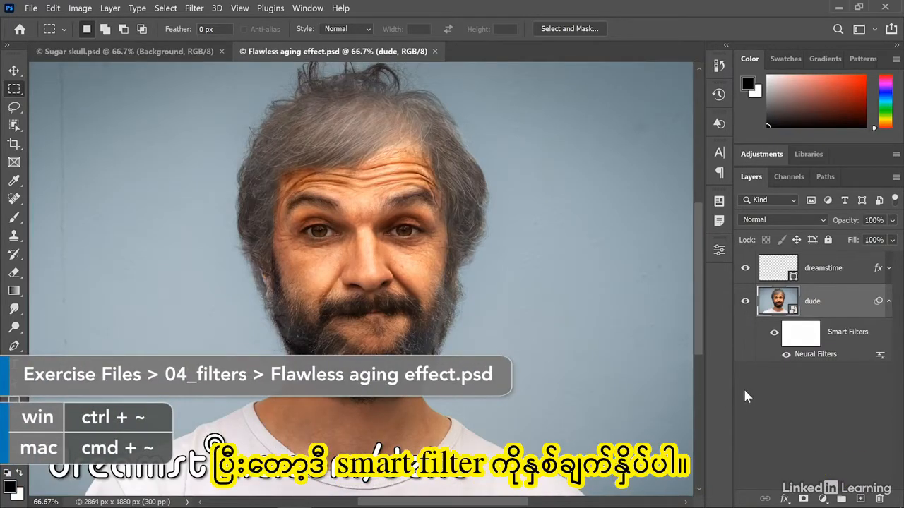
double_click(803, 355)
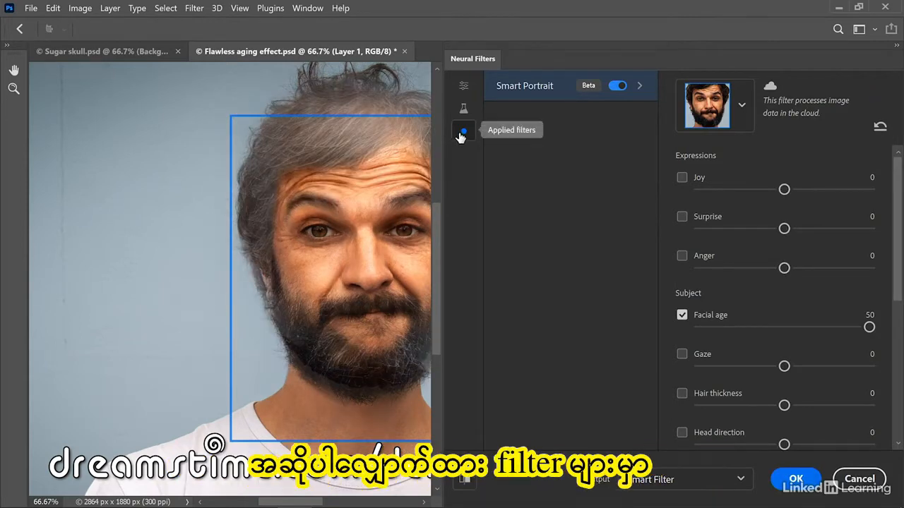
left_click_drag(353, 247, 221, 225)
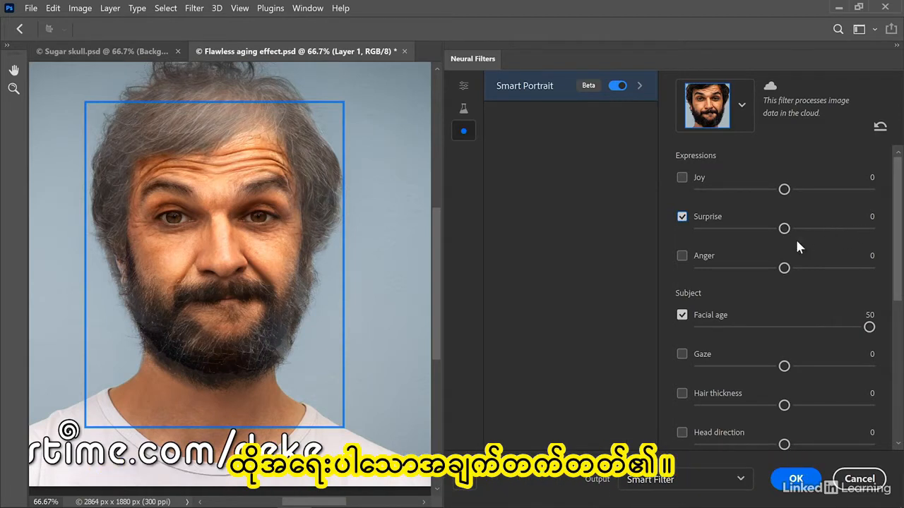
left_click(682, 217)
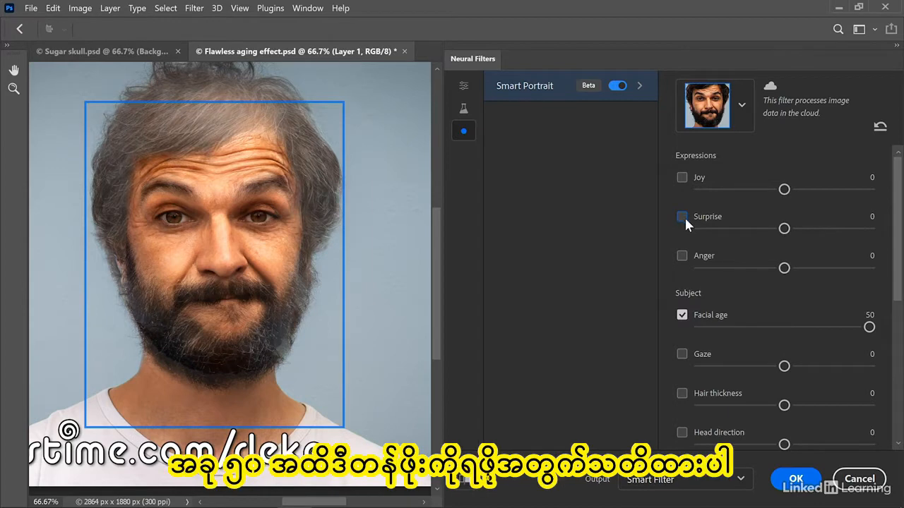
left_click_drag(785, 232, 879, 231)
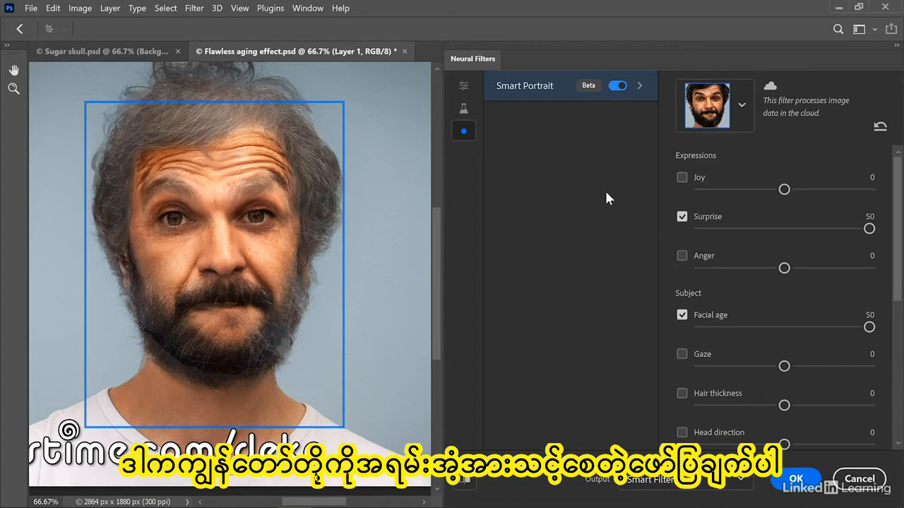
Apply the Makeup Transfer beta filter to the man's portrait with Sugar skull.psd as reference image, and view the result full screen.
left_click(463, 110)
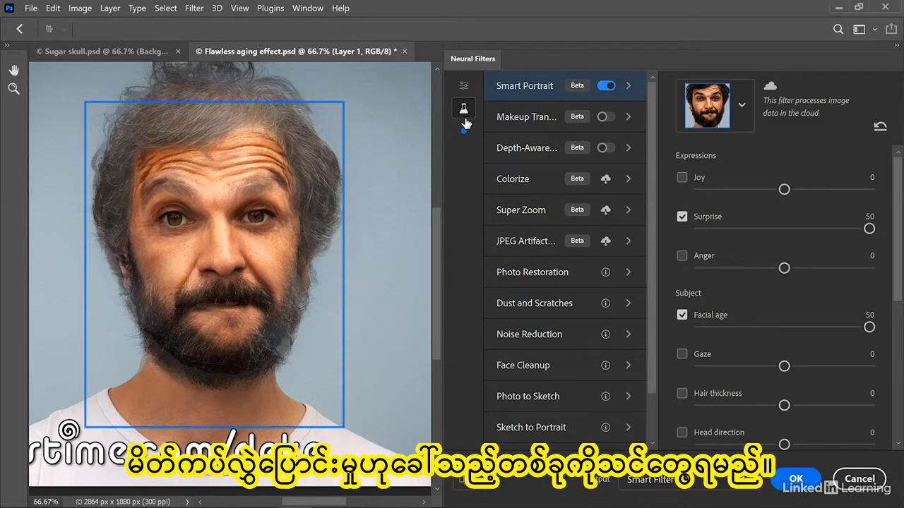
mouse_move(534, 123)
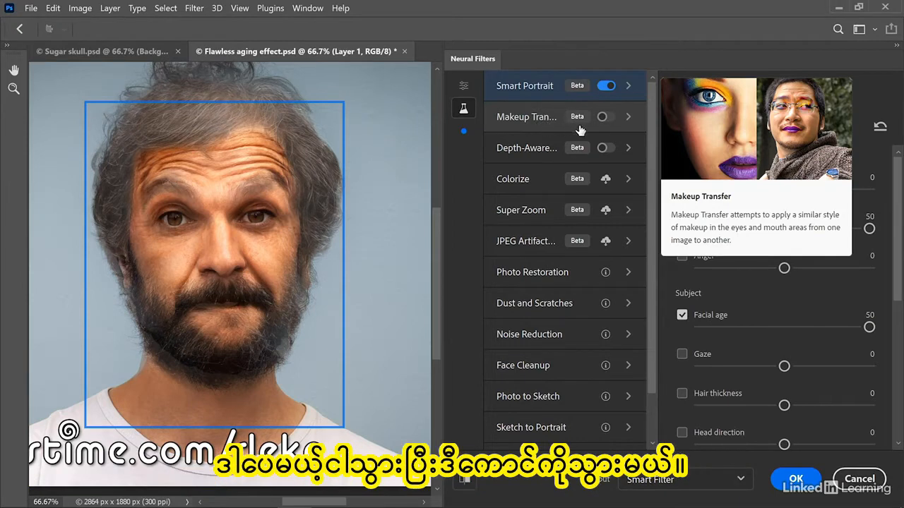
left_click(606, 118)
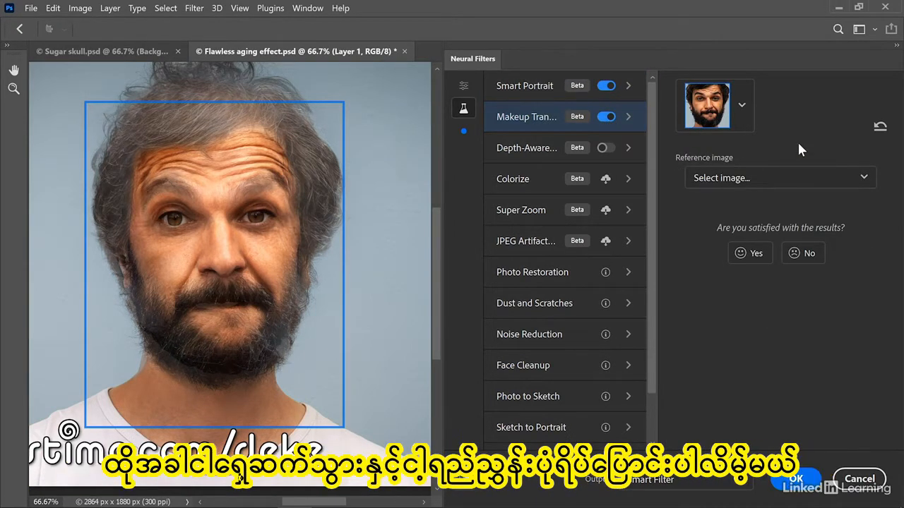
left_click(789, 178)
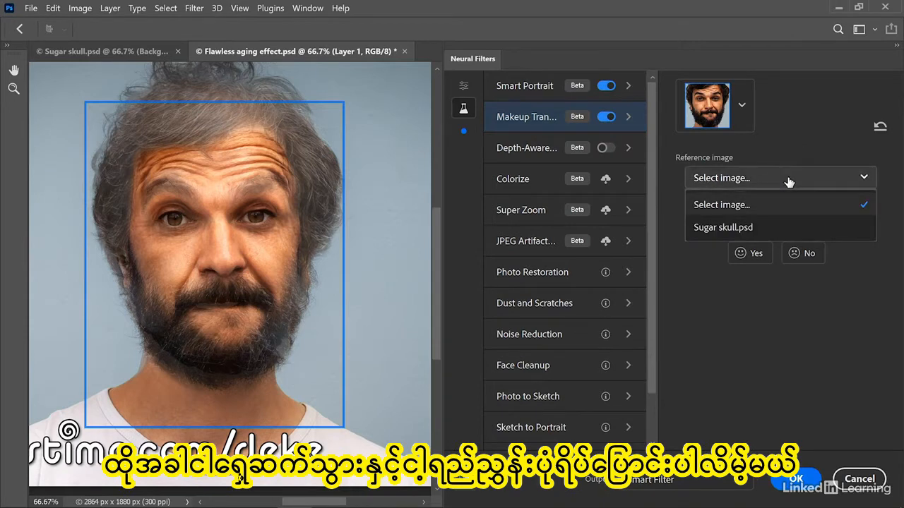
left_click(767, 230)
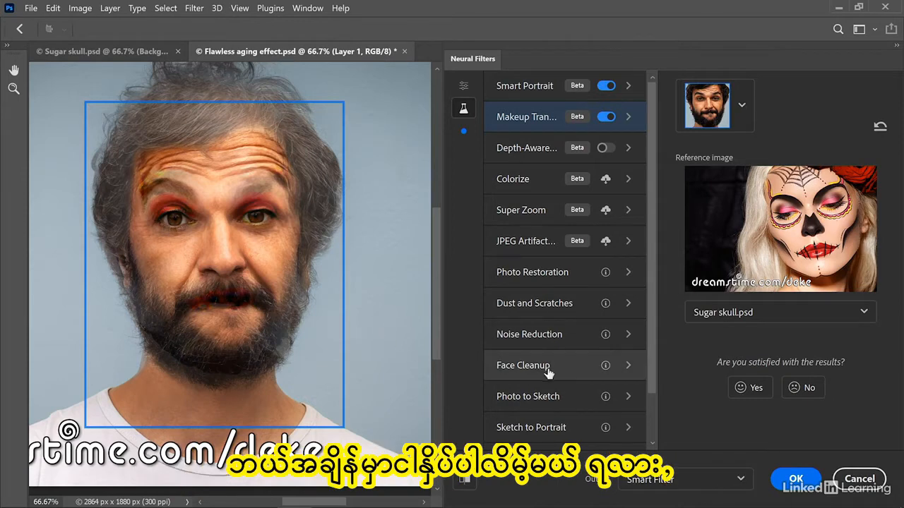
left_click(785, 484)
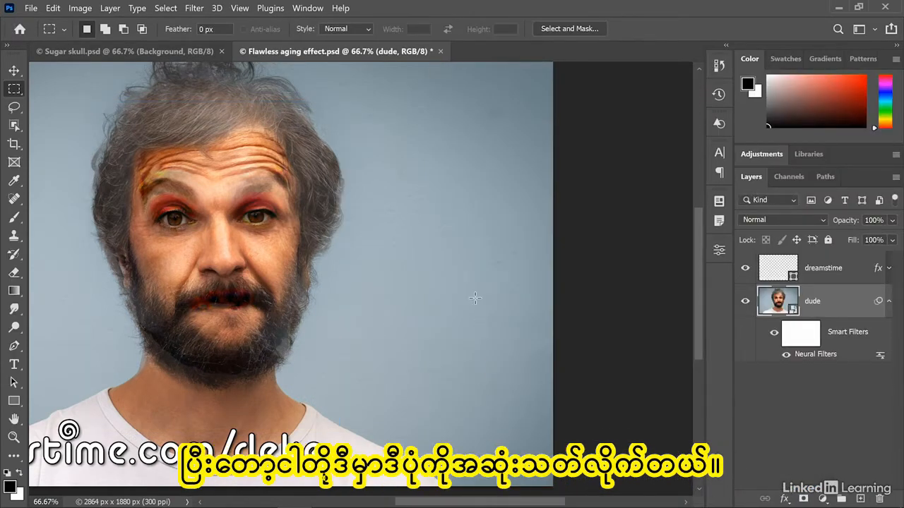
key("f")
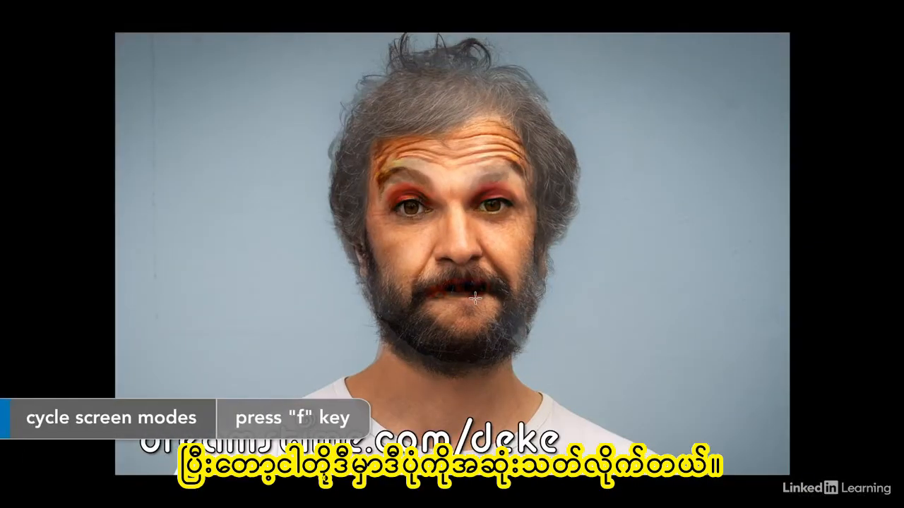
key("ctrl+plus")
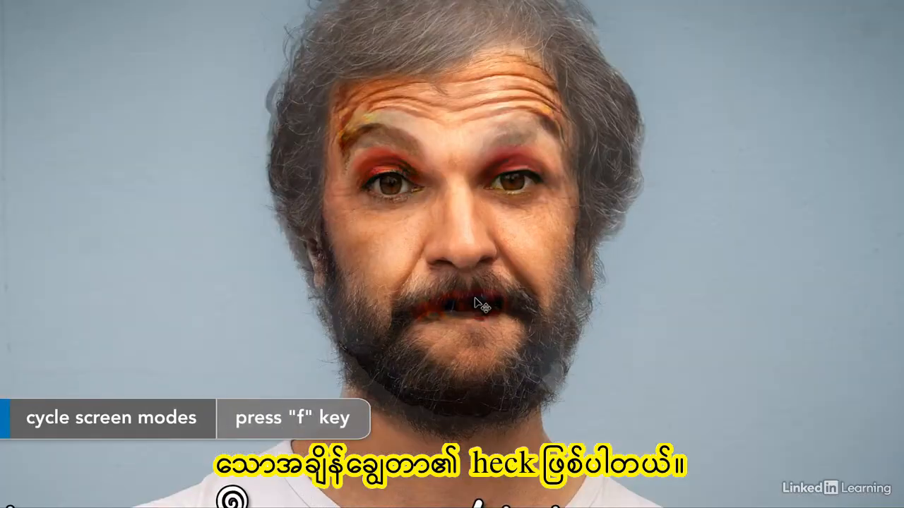
left_click_drag(448, 261, 445, 290)
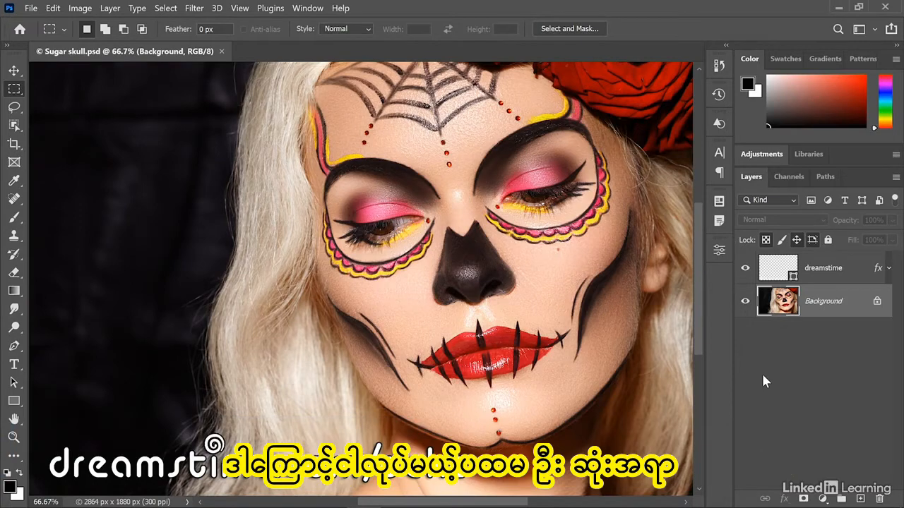
In Sugar skull.psd, hide the dreamstime layer and convert the Background into a regular layer named calavera.
left_click(746, 269)
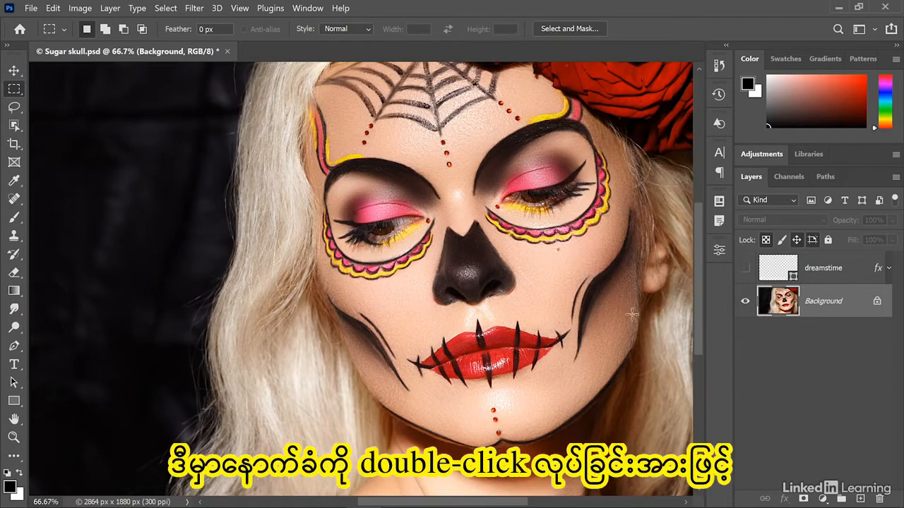
double_click(773, 307)
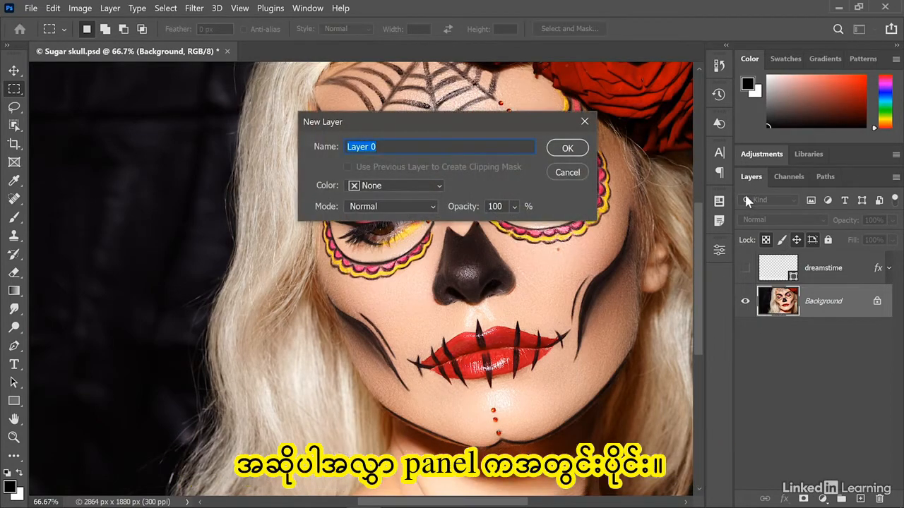
type("calavera")
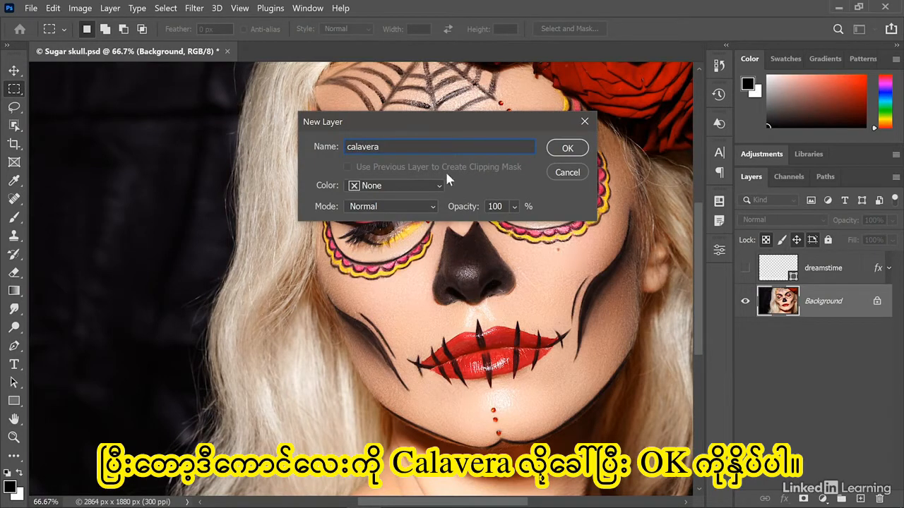
left_click(565, 150)
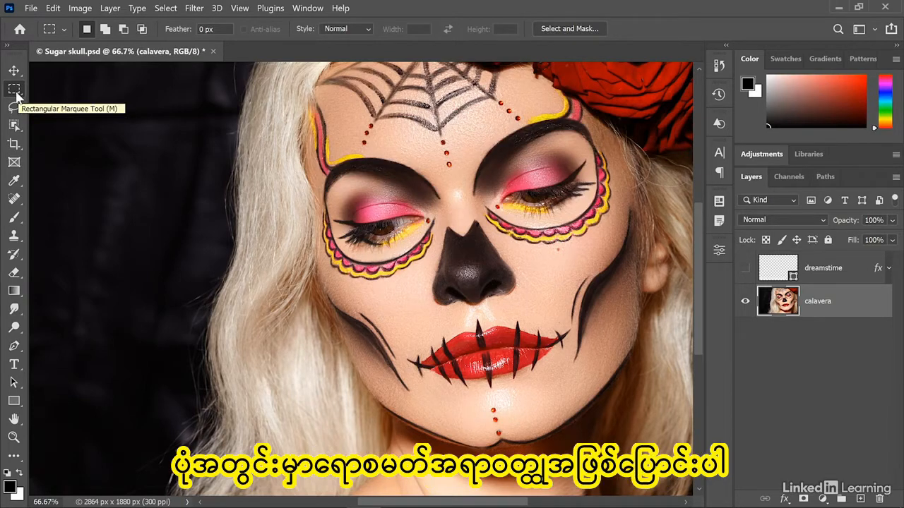
Convert the calavera layer to a smart object and turn on the Super Zoom beta neural filter for it.
right_click(108, 124)
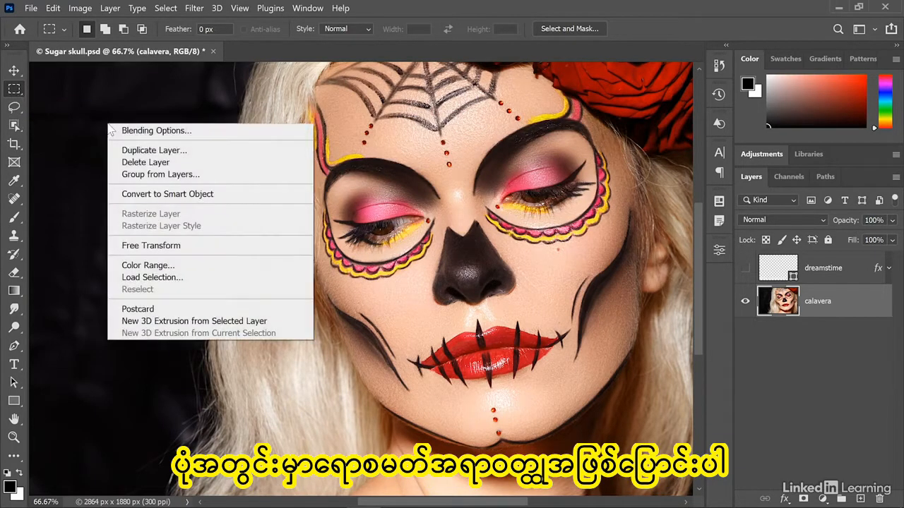
left_click(167, 196)
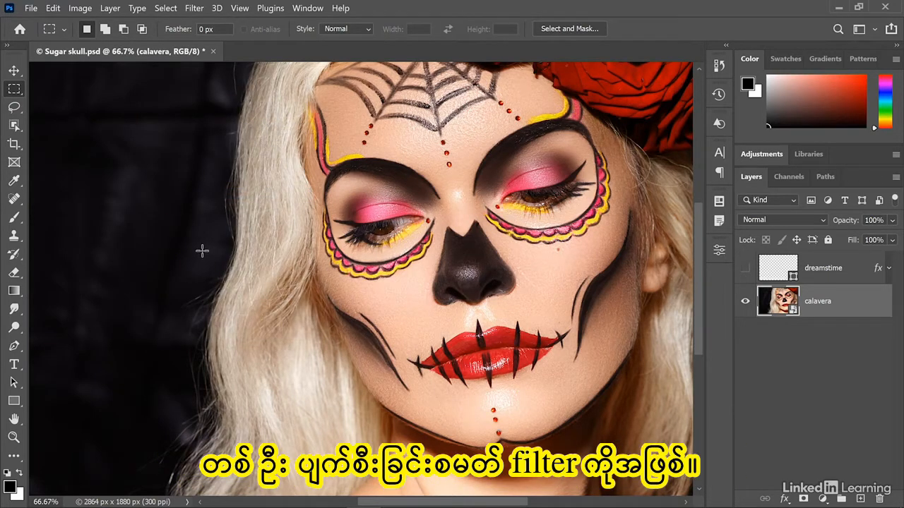
left_click(201, 10)
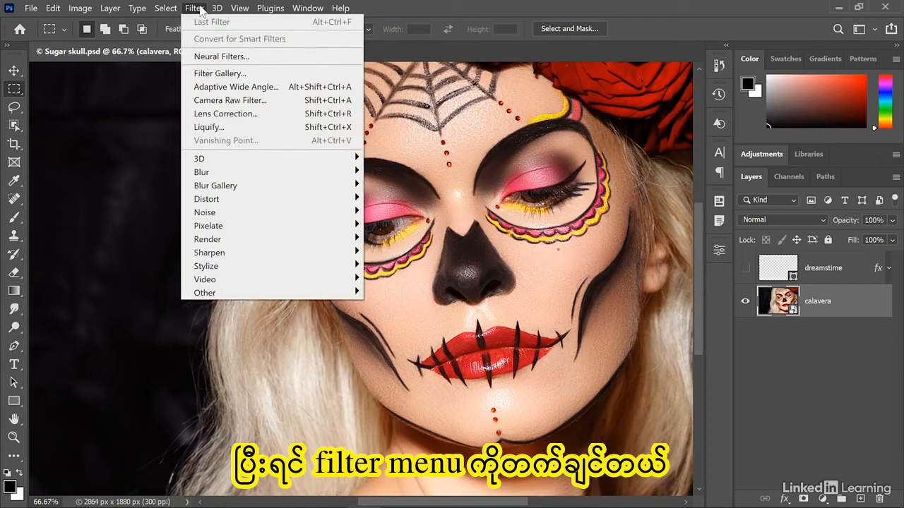
left_click(266, 63)
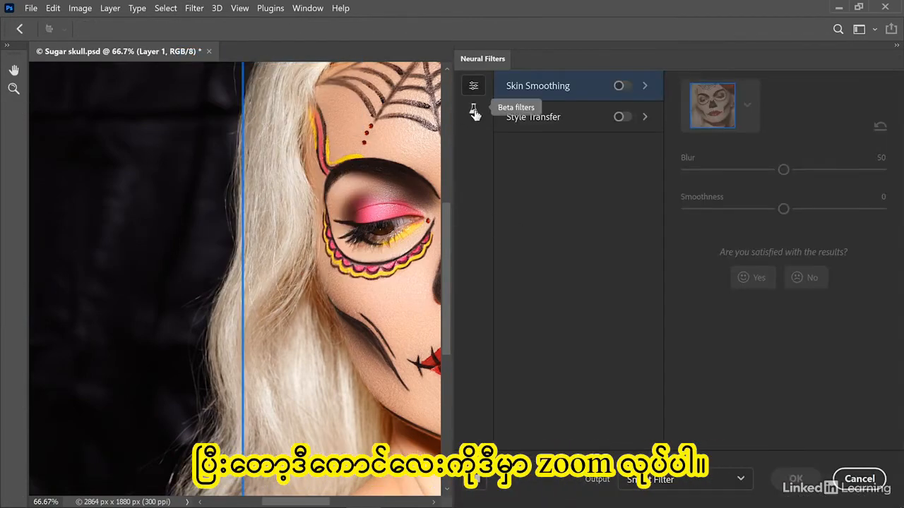
left_click(473, 109)
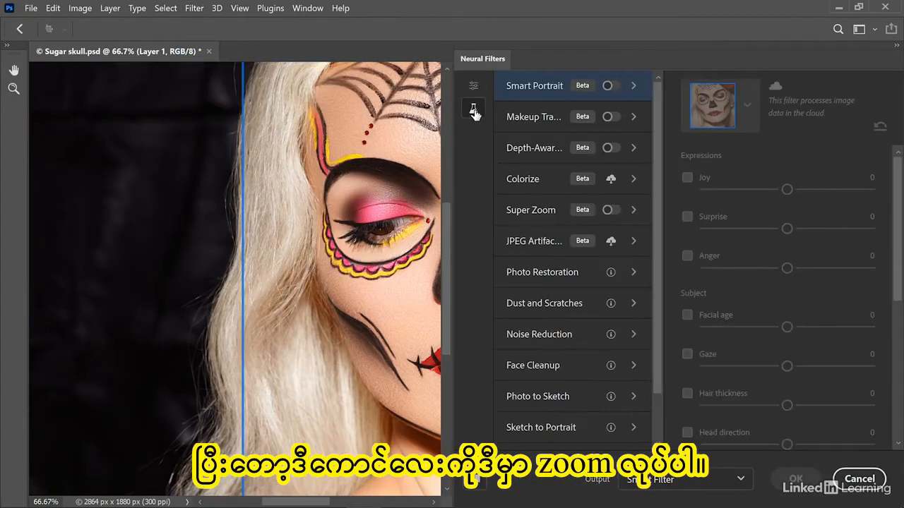
left_click(613, 211)
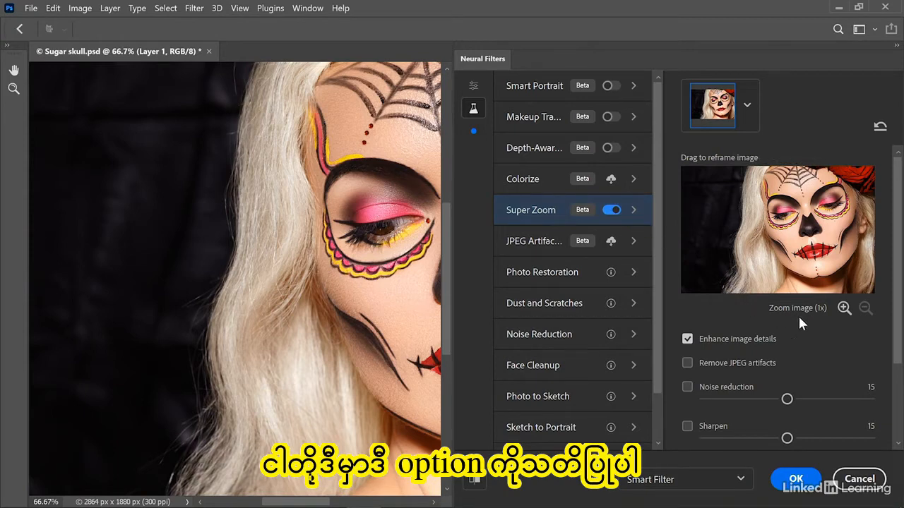
Set Super Zoom to 2x and reframe the image on the woman's eyes, nose and lips, with the whole enlargement fitted on screen.
left_click(843, 308)
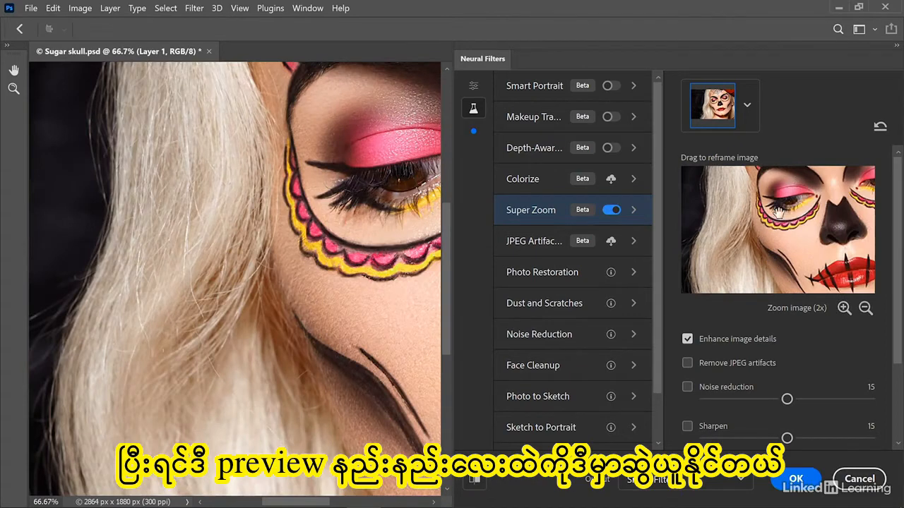
left_click_drag(819, 198, 785, 194)
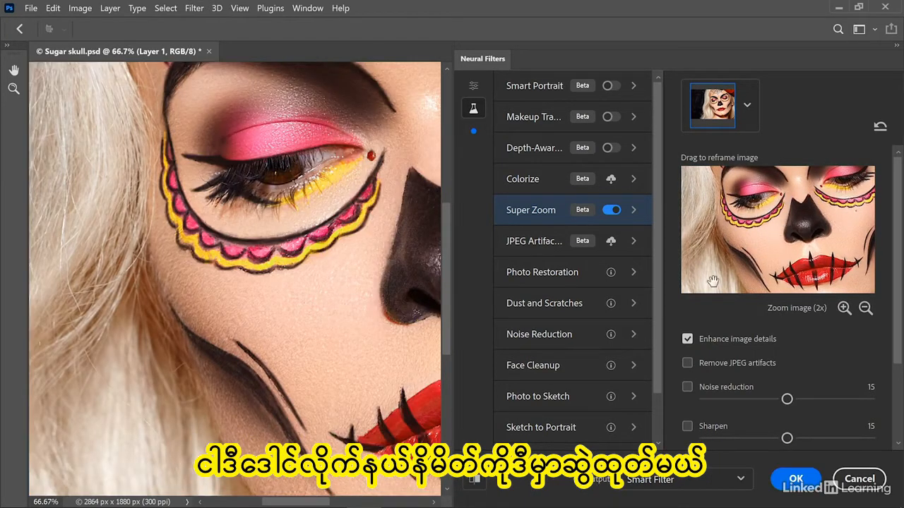
left_click_drag(451, 302, 729, 329)
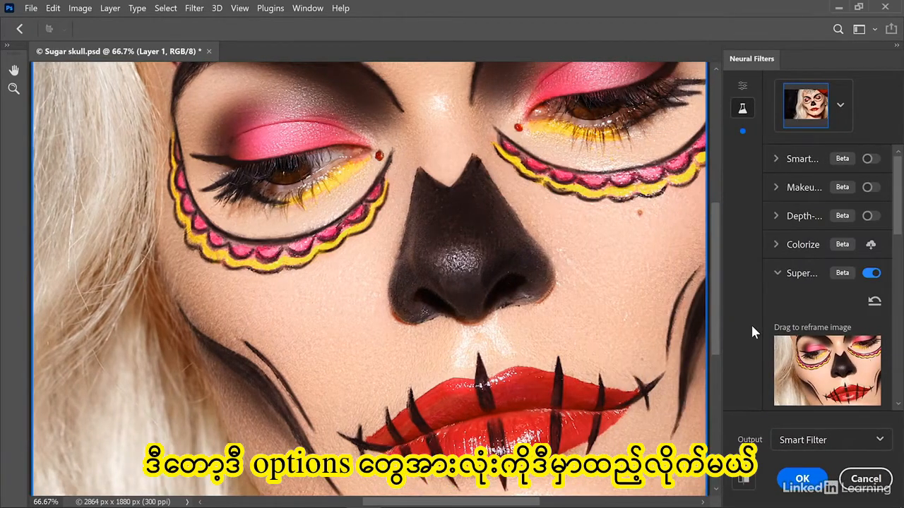
left_click_drag(898, 231, 901, 282)
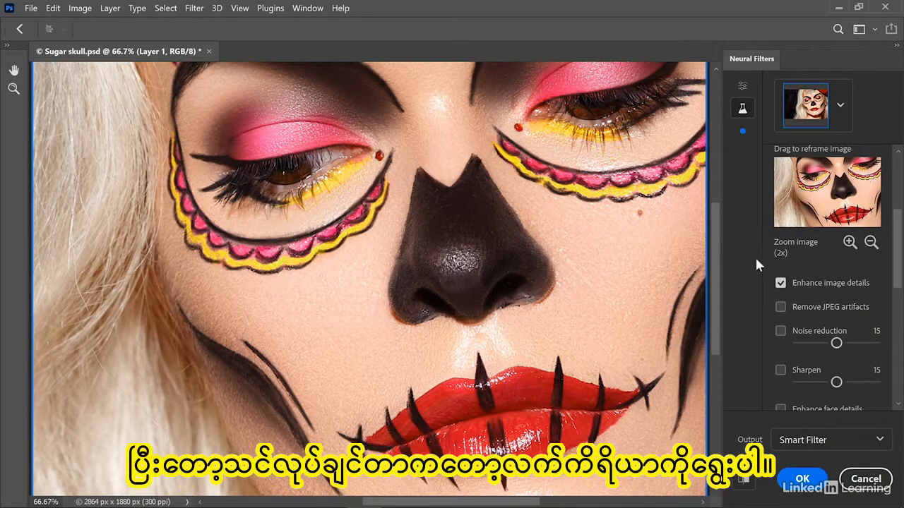
left_click(14, 72)
left_click_drag(482, 283, 515, 327)
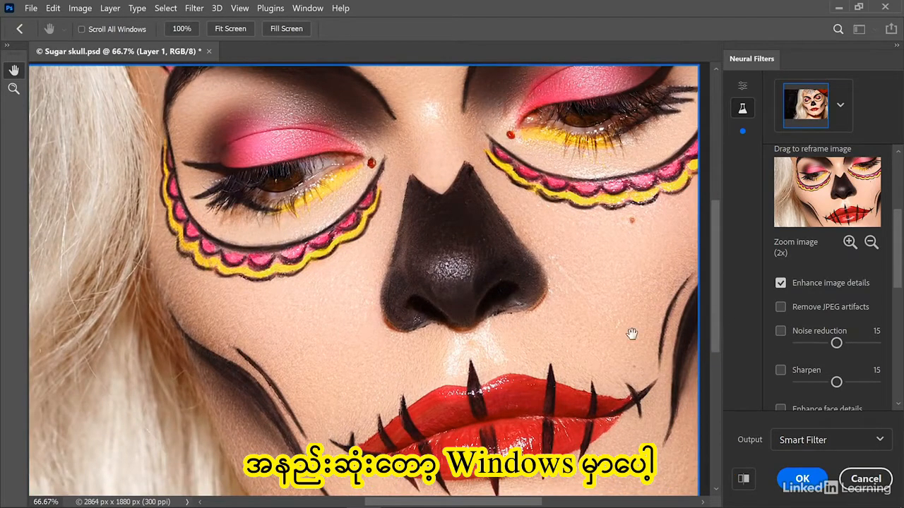
key("ctrl+0")
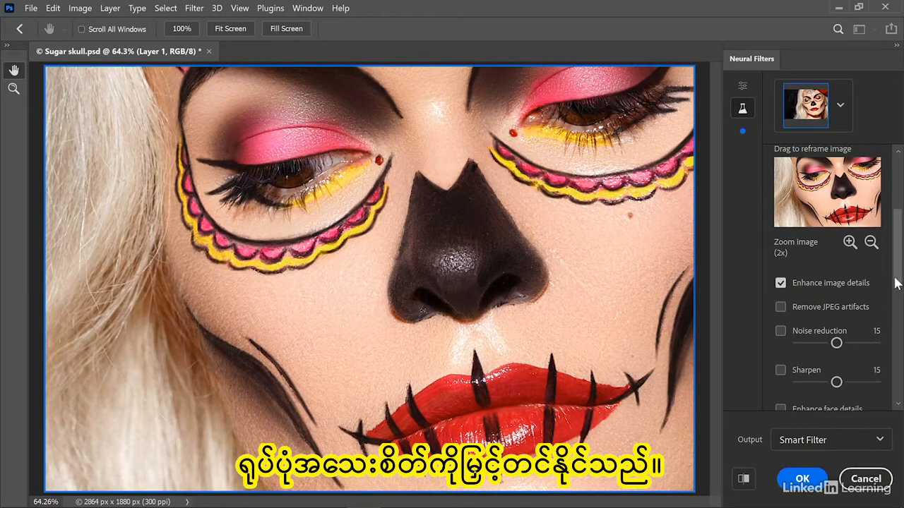
Enable Super Zoom's Enhance face details, Remove JPEG artifacts and Noise reduction options, and turn on Sharpen at 30.
scroll(833, 296, "down", 2)
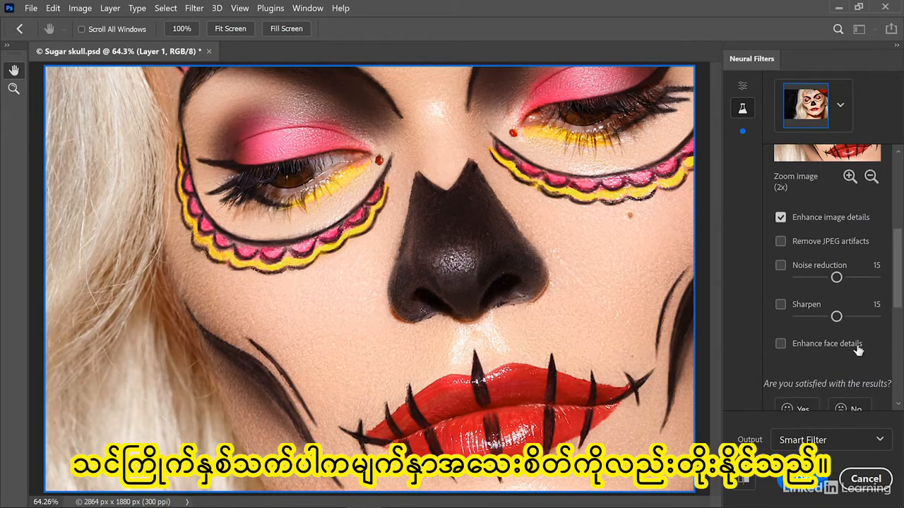
left_click(780, 343)
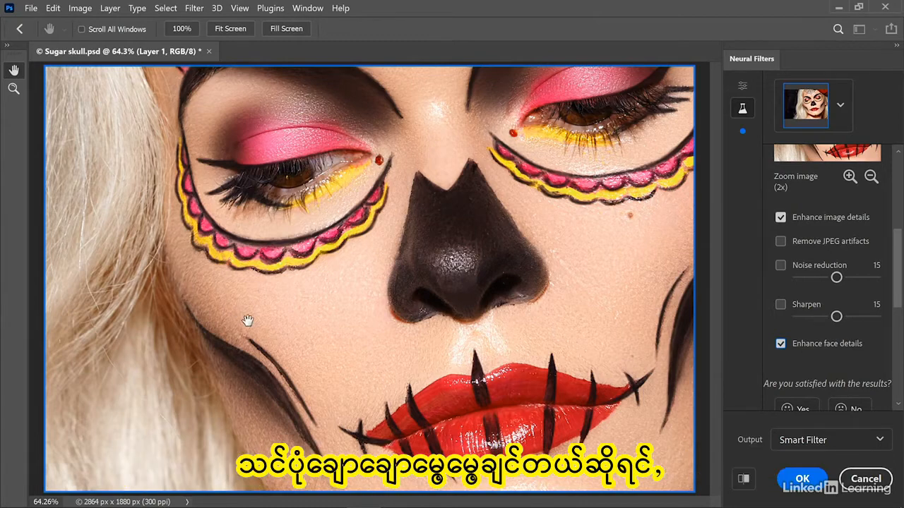
left_click(780, 242)
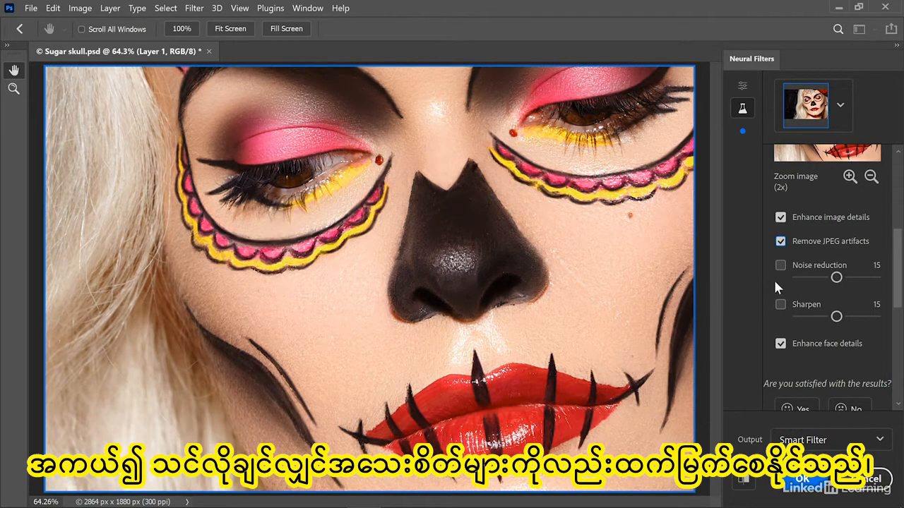
left_click(780, 304)
left_click_drag(841, 317, 874, 317)
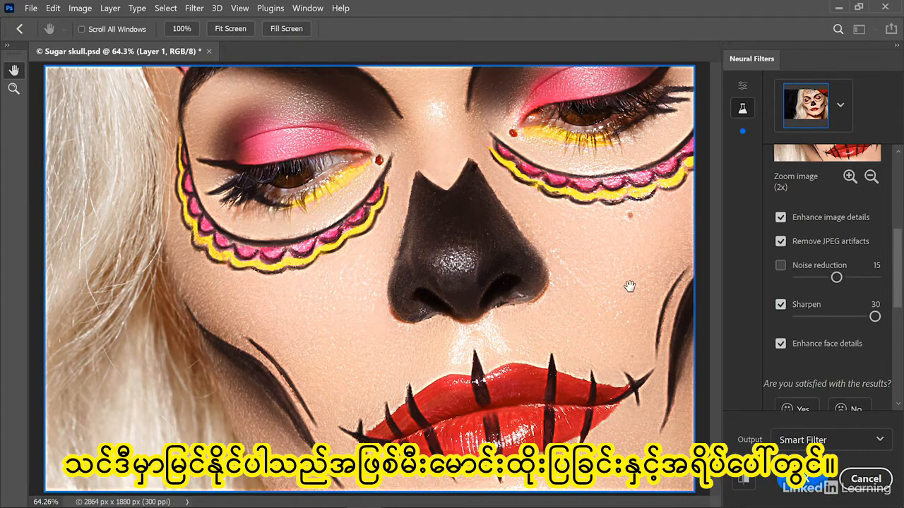
left_click(780, 266)
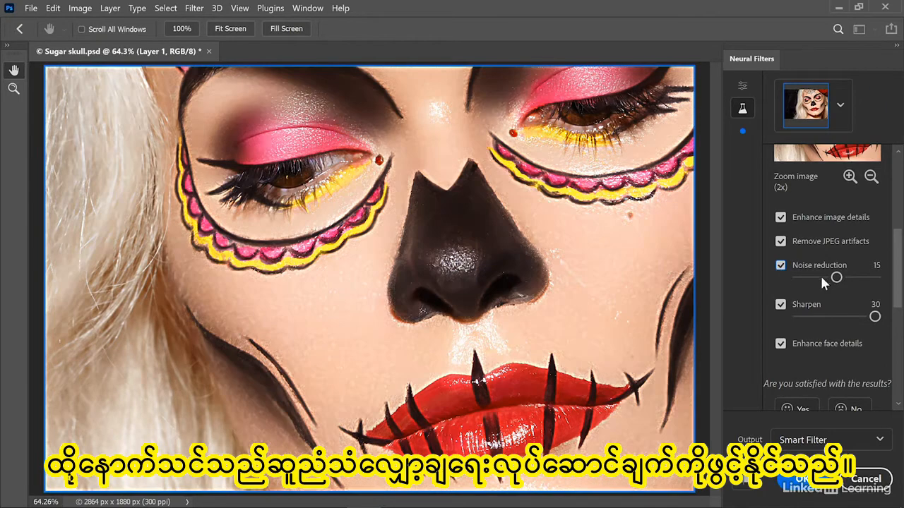
Turn off Super Zoom's Noise reduction and Sharpen options and apply the enlargement to the calavera layer as a smart filter.
left_click(780, 265)
left_click(780, 305)
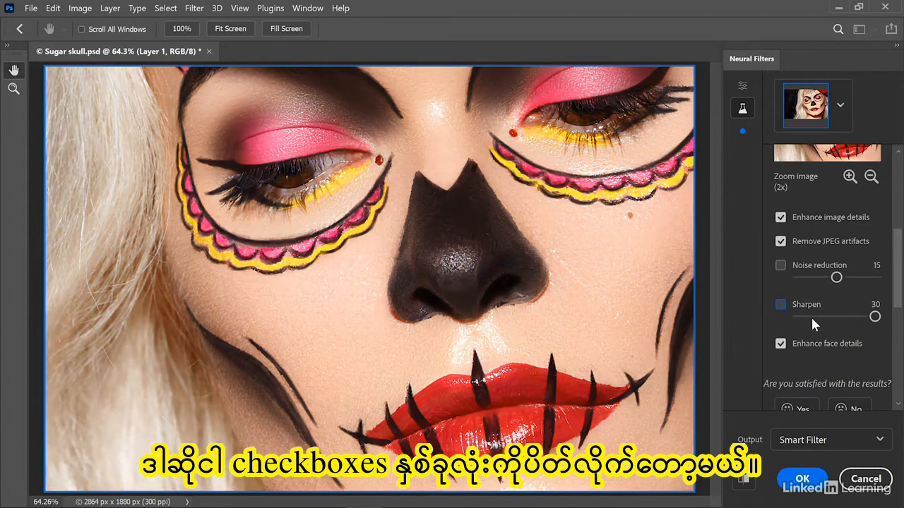
left_click(803, 479)
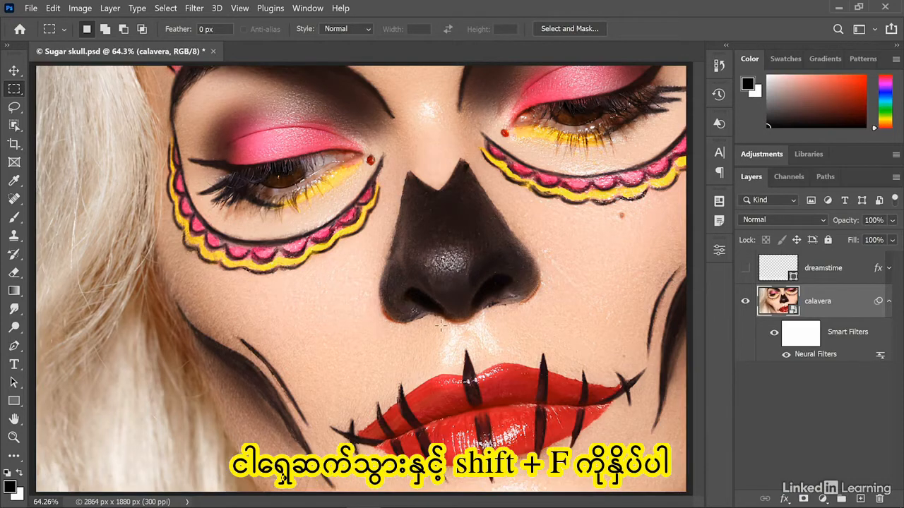
Examine the enlarged face full screen, zoomed in and panned across, and compare it with the original by undoing and redoing the filter.
key("shift+f")
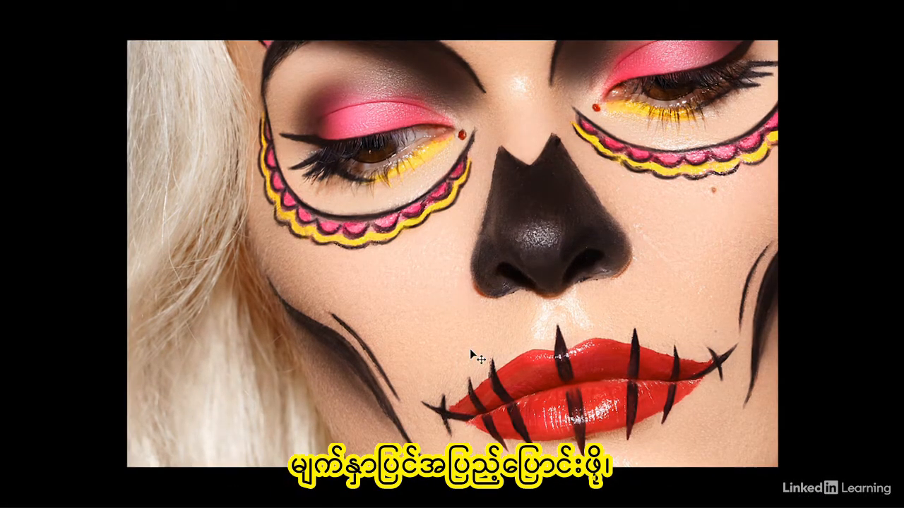
key("ctrl+0")
key("ctrl+plus")
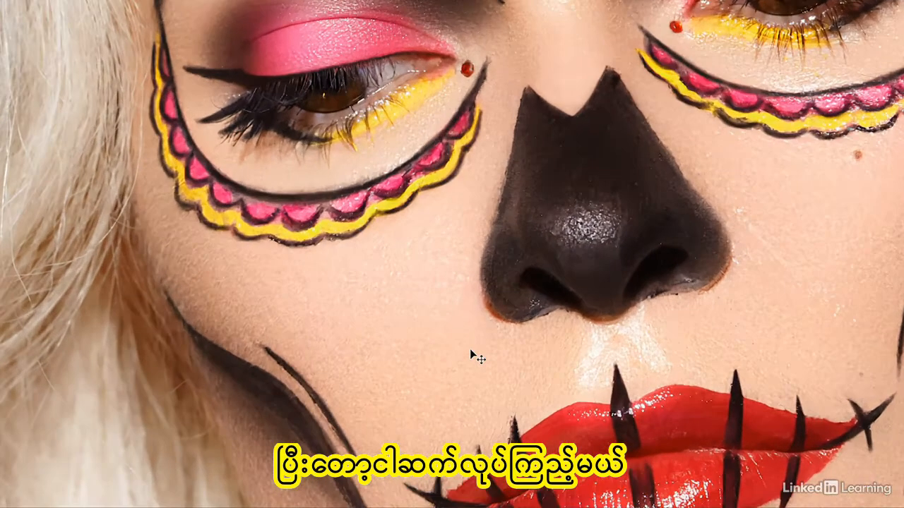
left_click_drag(464, 382, 443, 325)
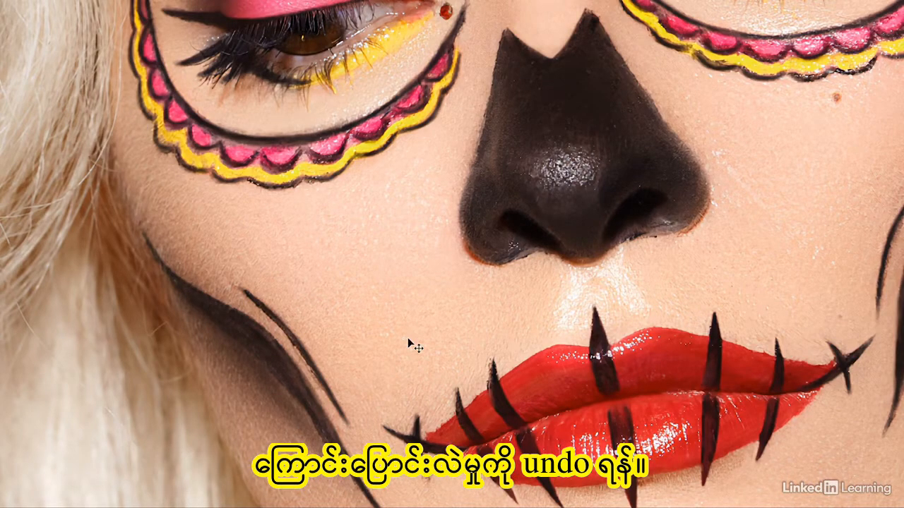
key("ctrl+0")
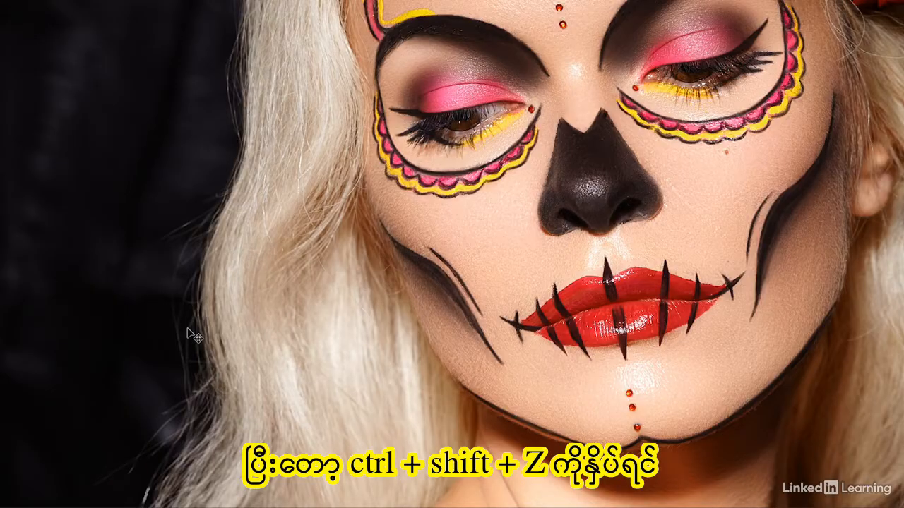
key("ctrl+shift+z")
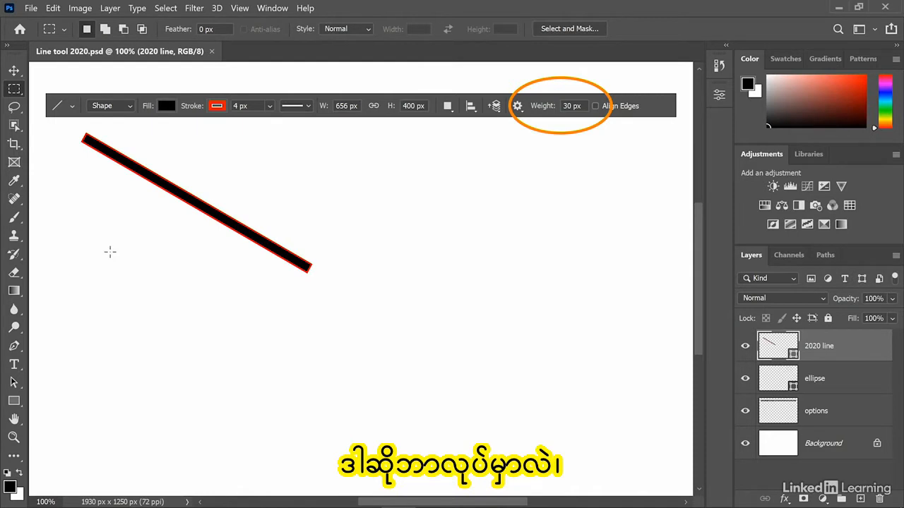
In Line tool 2020.psd, select the 2020 line with the Path Selection tool to examine its outline points.
left_click(15, 383)
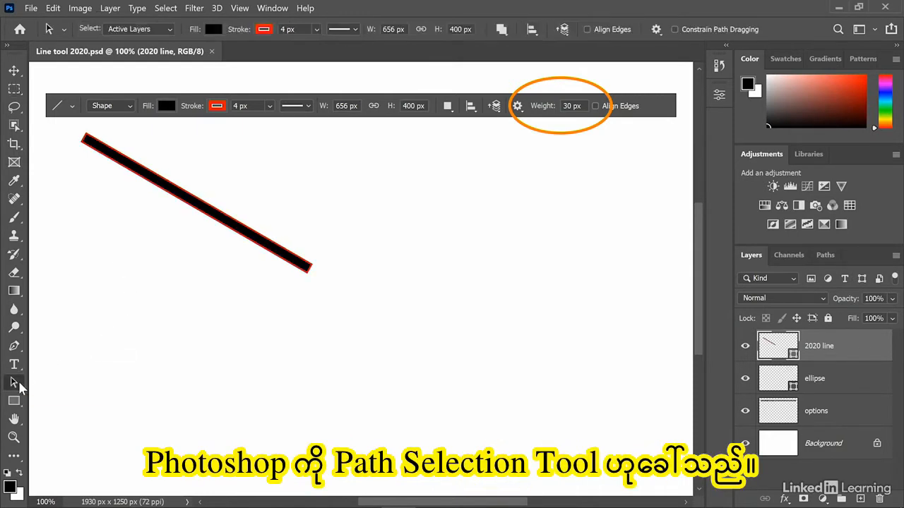
left_click(247, 240)
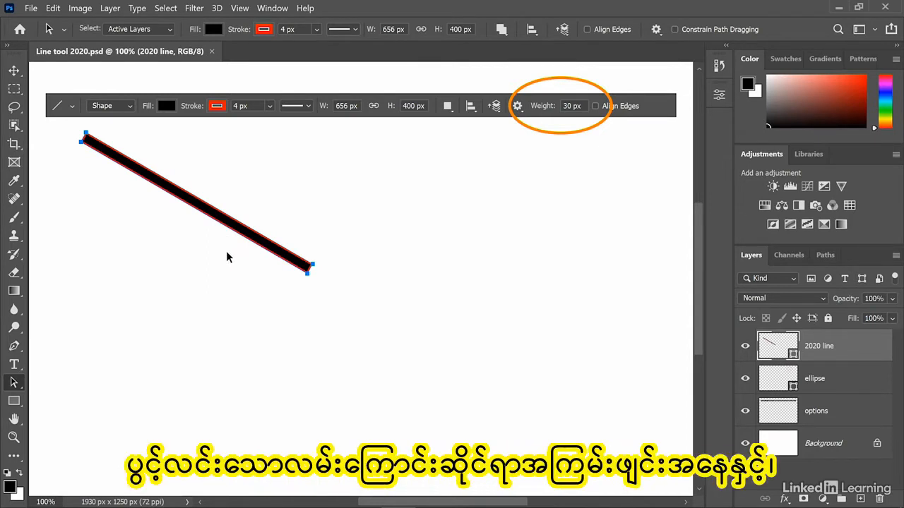
Make the Background the active layer and set the Pen tool to Shape mode with no fill.
left_click(17, 349)
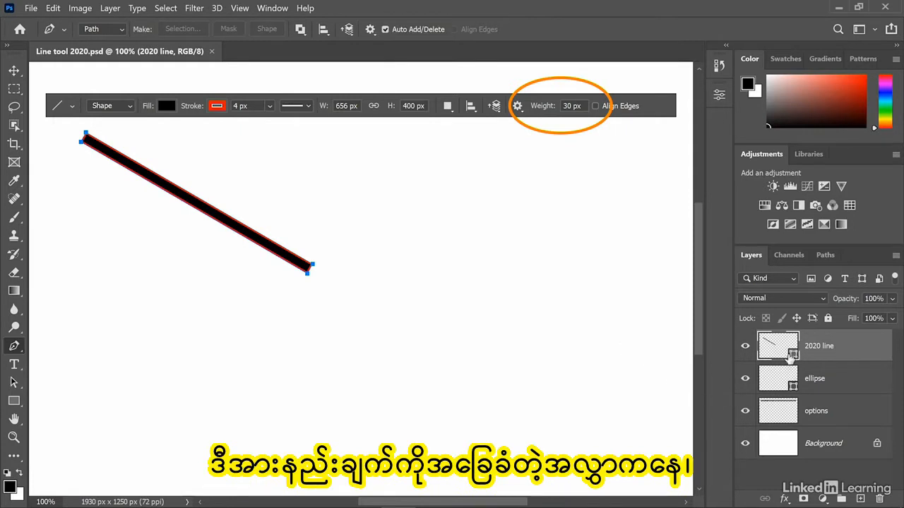
left_click(819, 438)
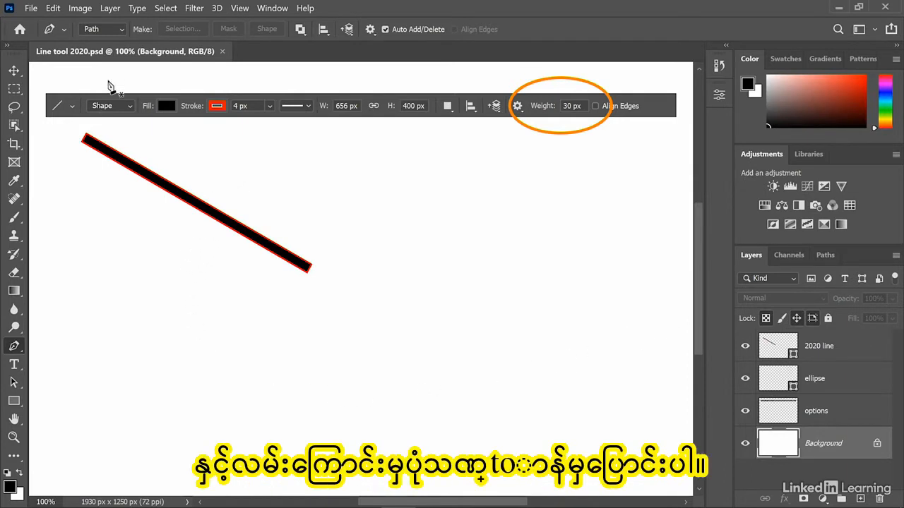
left_click(103, 31)
left_click(104, 35)
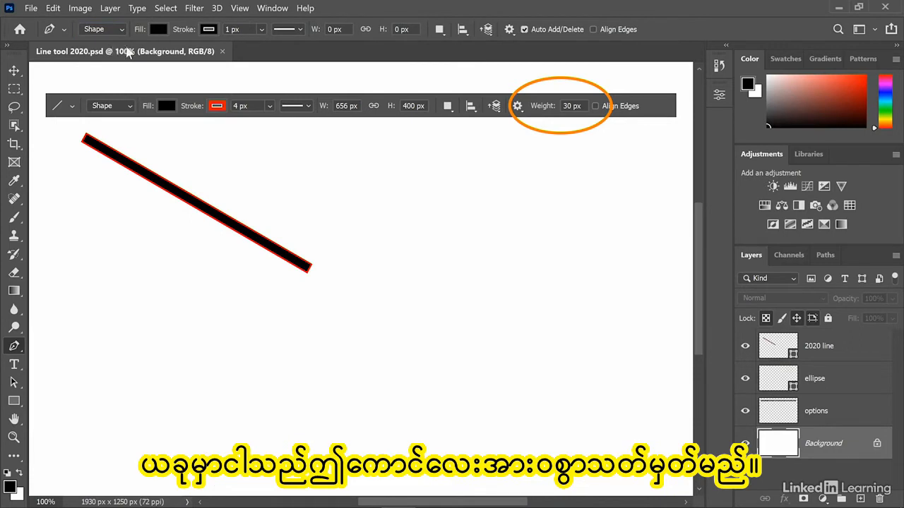
left_click(156, 28)
left_click(75, 56)
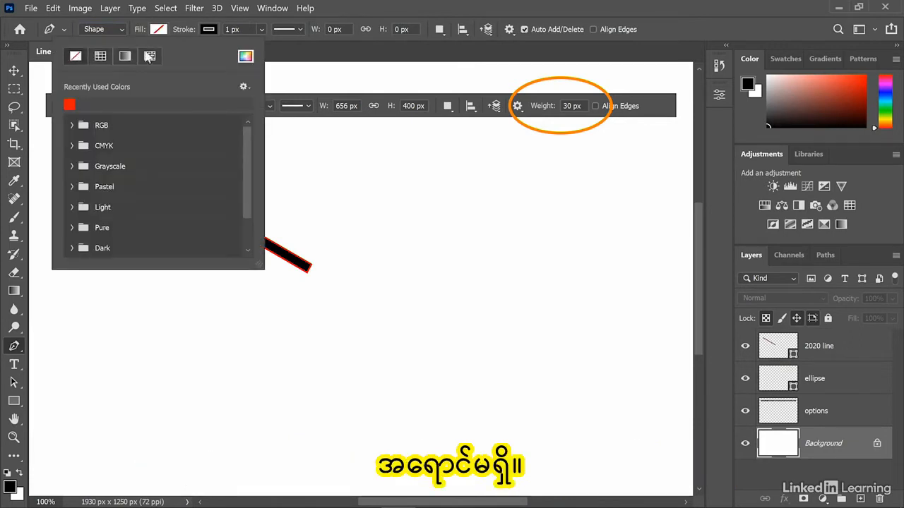
Set the Pen tool's stroke to RGB red with a weight of 30 px.
left_click(207, 29)
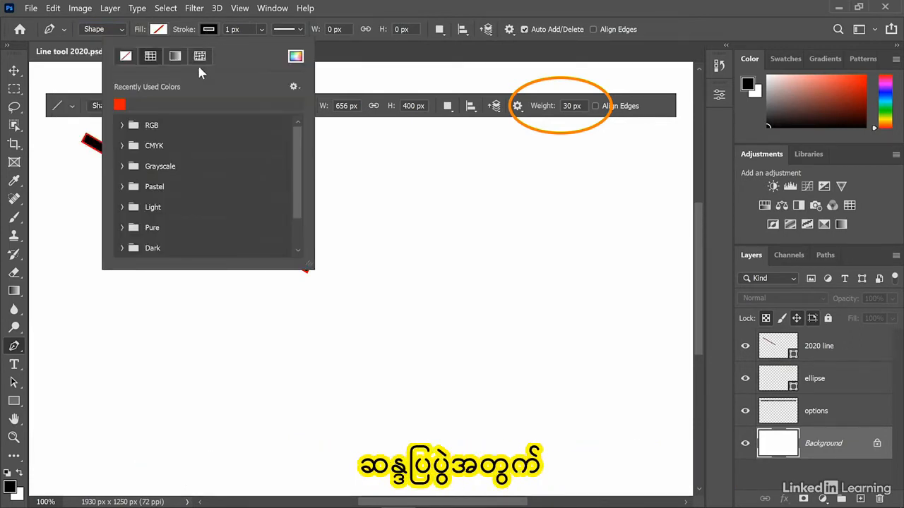
left_click(121, 126)
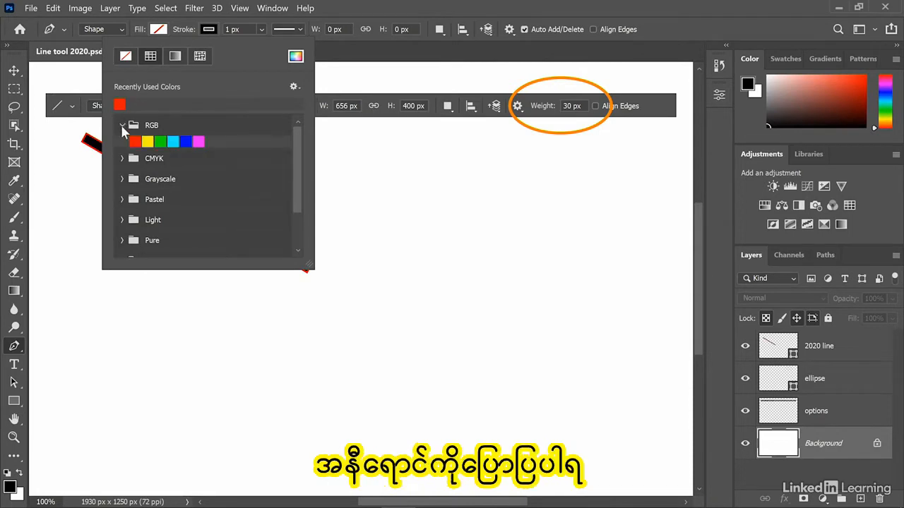
left_click(134, 141)
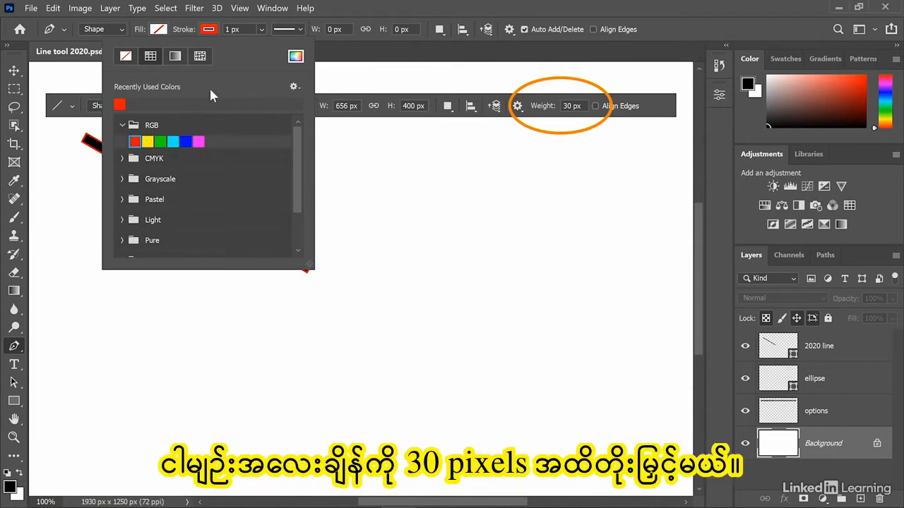
left_click(224, 29)
left_click(225, 29)
type("0")
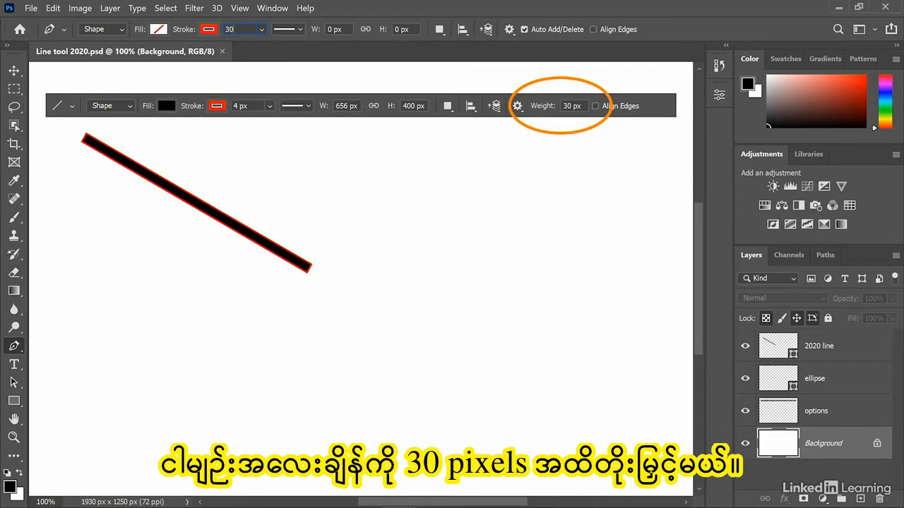
Draw a sloping straight line about 607 px wide and 177 px high below the 2020 line, and thicken its stroke to 50 px.
left_click(88, 272)
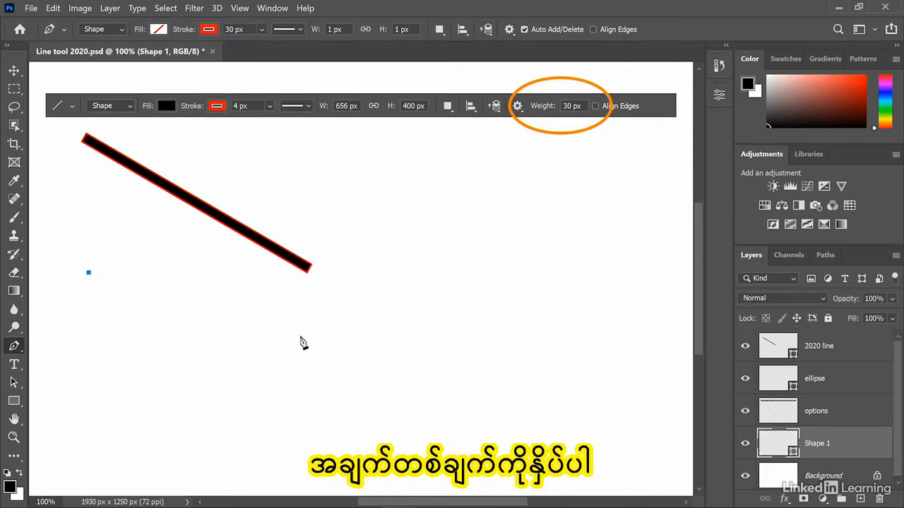
left_click(303, 337)
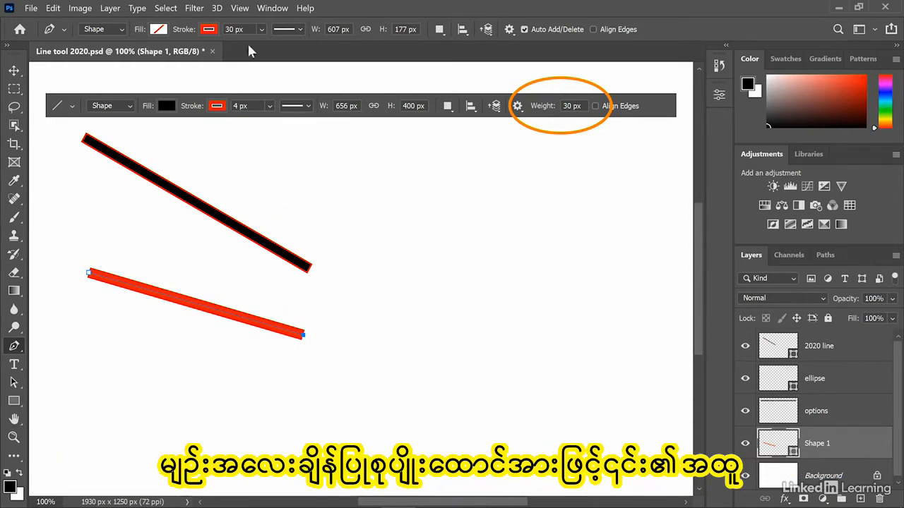
left_click_drag(248, 29, 224, 30)
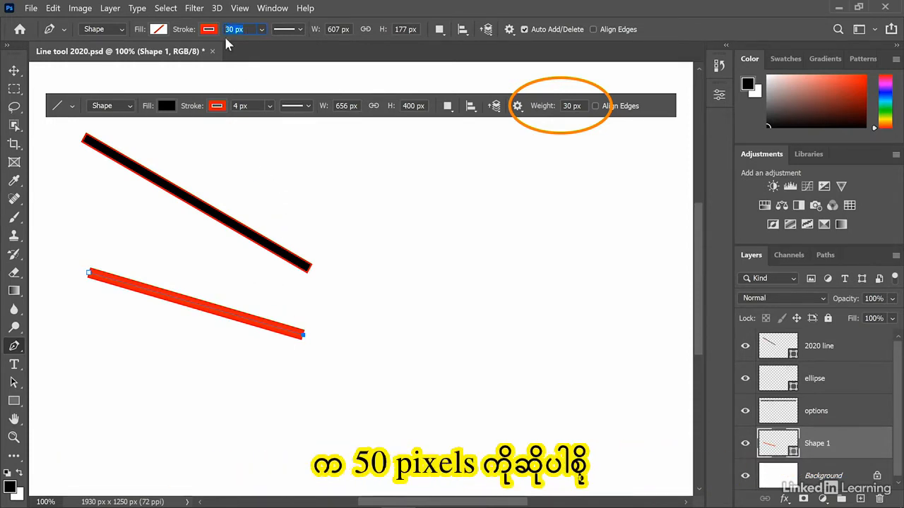
type("50")
key("Return")
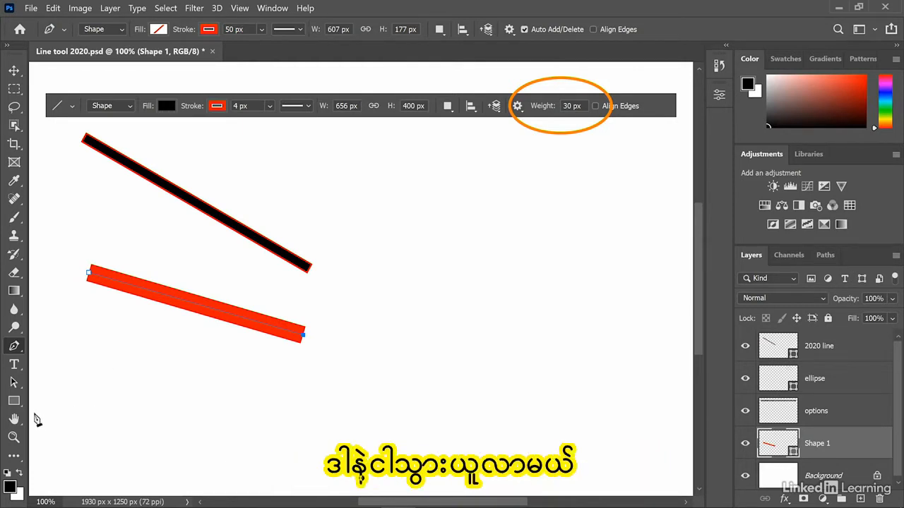
Draw a line about 704 px wide and 107 px high below the other two with the Line tool, and set its stroke to 100 px.
left_click(15, 401)
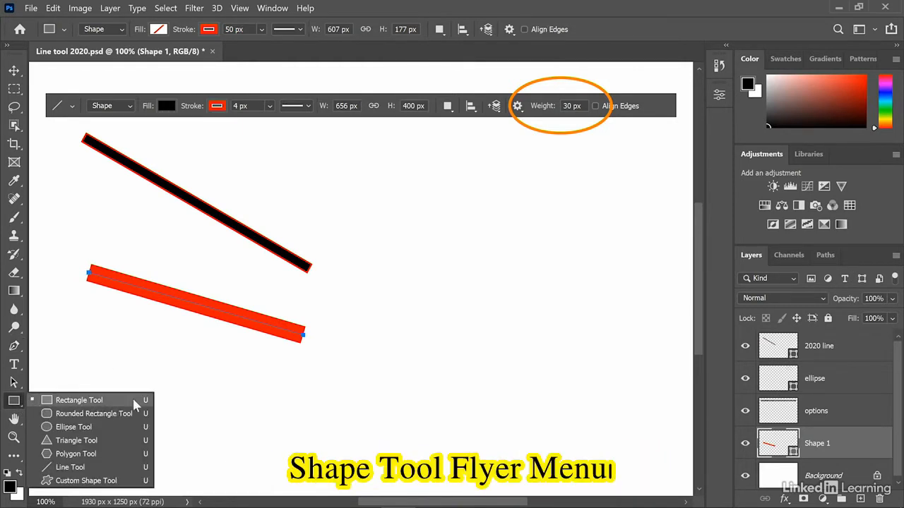
left_click(120, 463)
left_click_drag(75, 368, 323, 407)
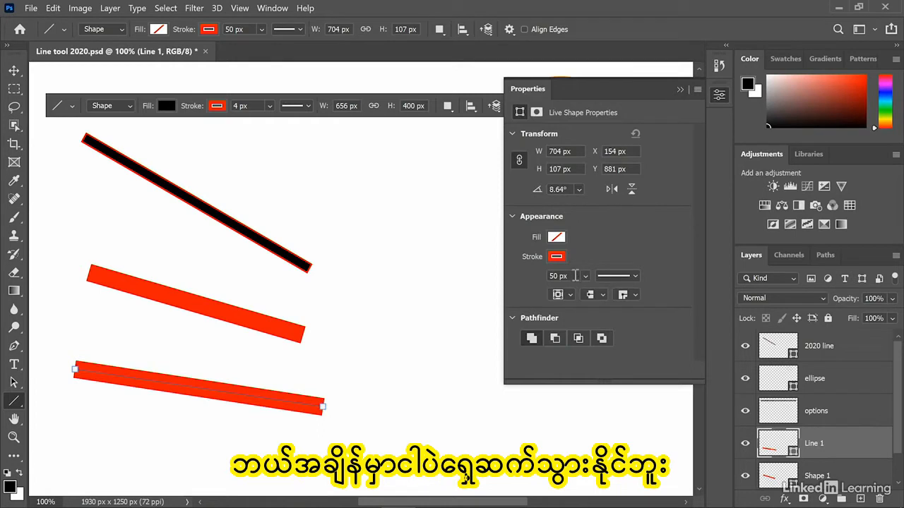
left_click_drag(575, 275, 541, 276)
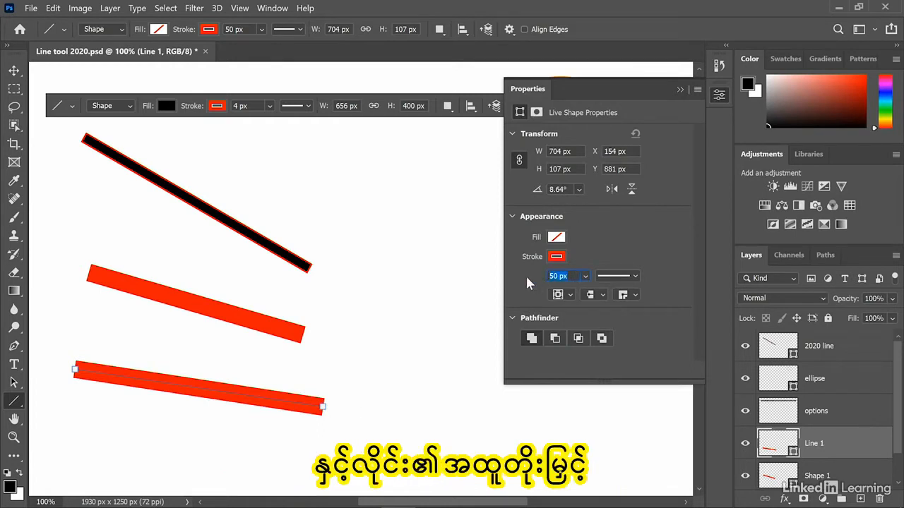
type("100")
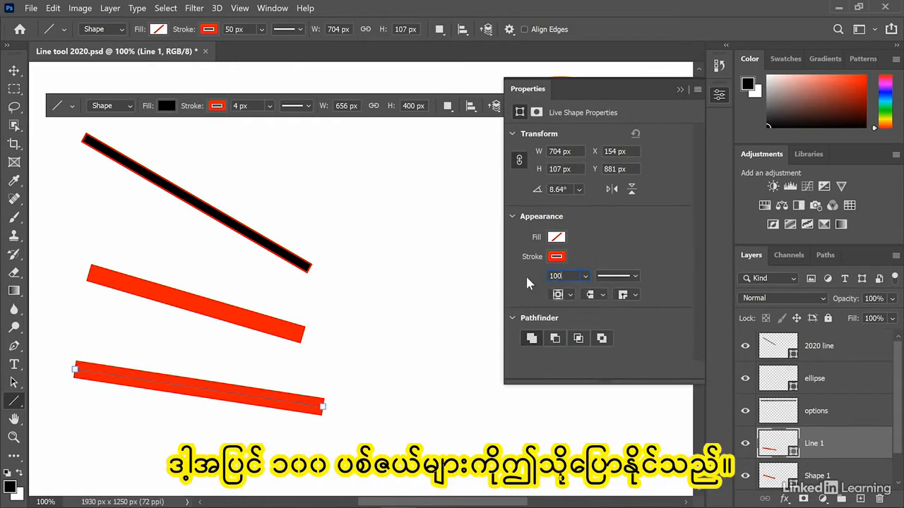
key("Return")
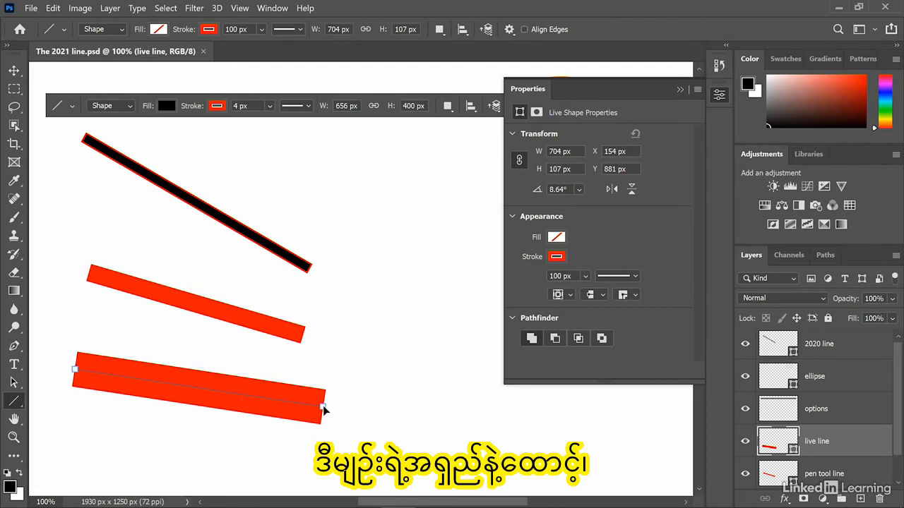
In The 2021 line.psd, stretch the live line's right end to about 1038 px wide, and lower its left end using the Rectangle tool.
left_click_drag(323, 405, 441, 406)
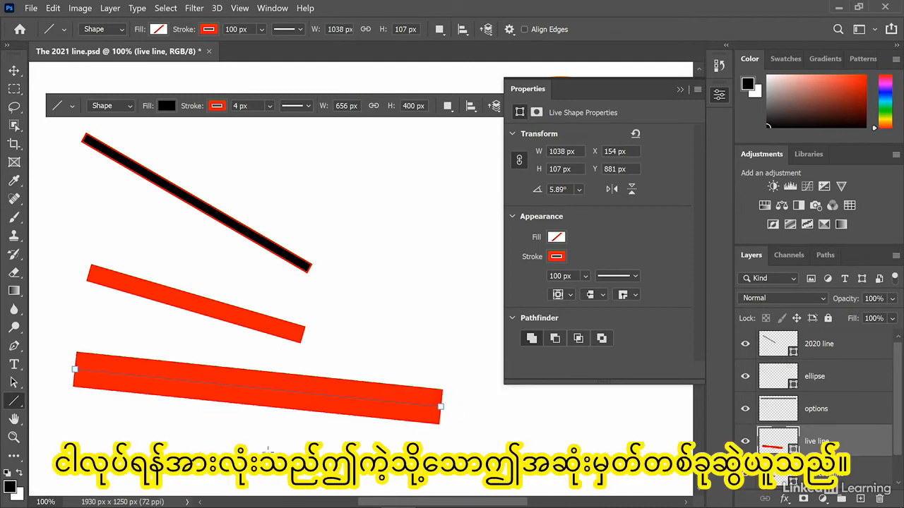
left_click(15, 402)
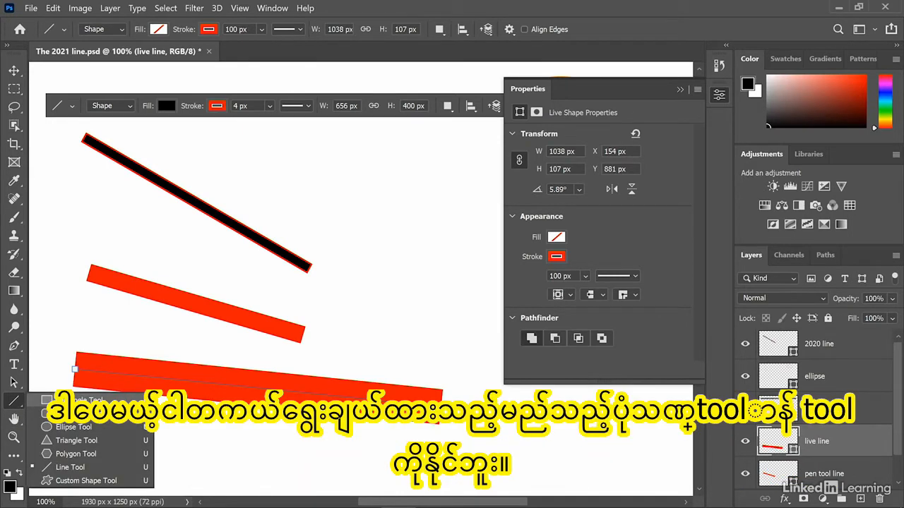
left_click(78, 400)
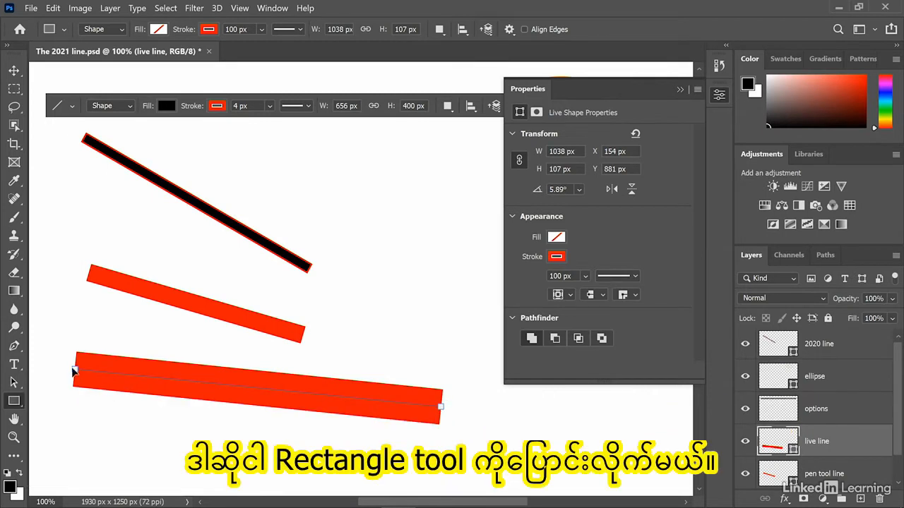
left_click_drag(75, 370, 80, 447)
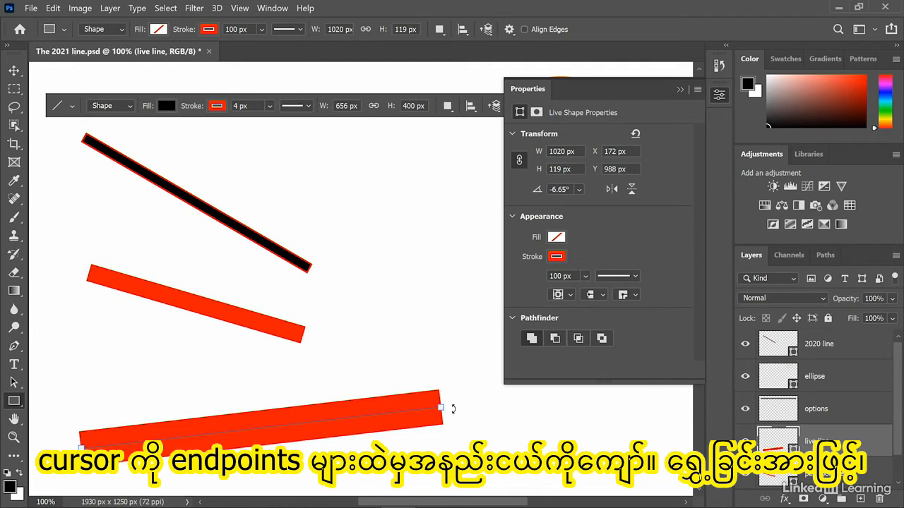
Rotate the live line to about 7.95°, and raise its left end with the Path Selection tool until the angle is 15°.
left_click_drag(453, 408, 464, 428)
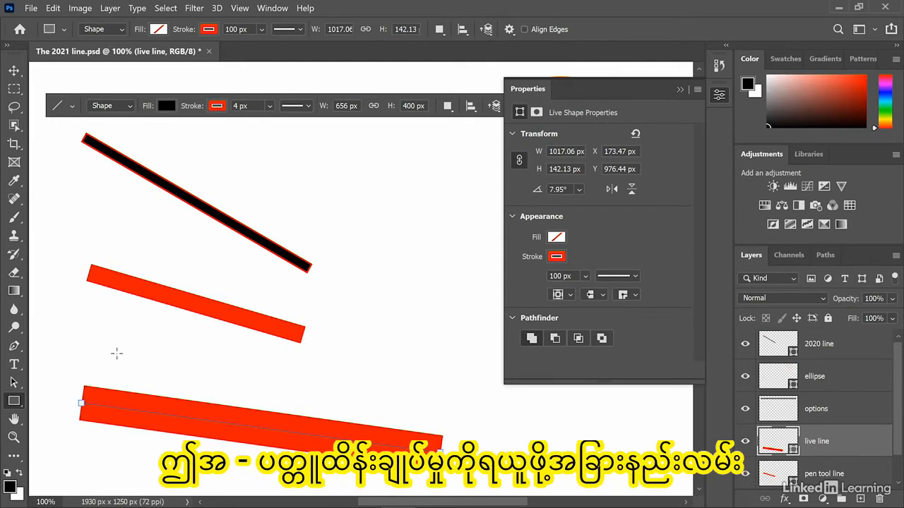
left_click(18, 386)
left_click_drag(80, 403, 80, 360)
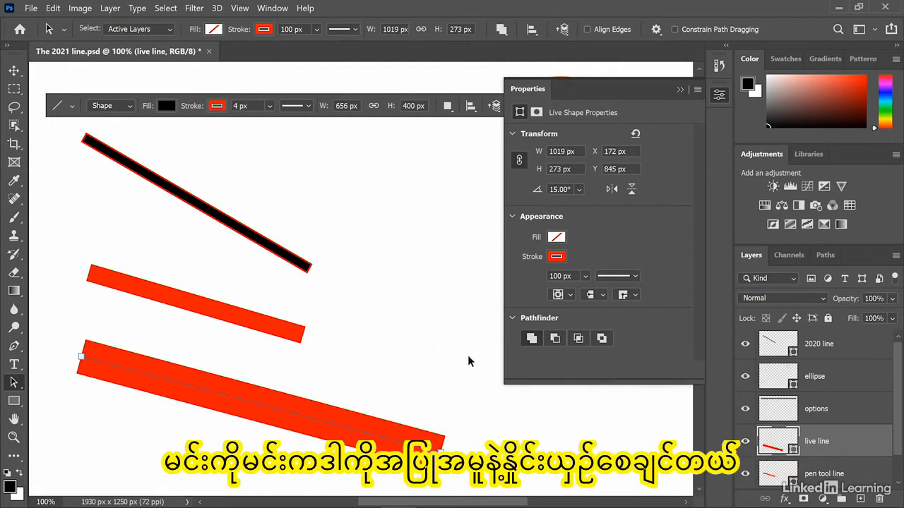
Move the whole pen tool line slightly up and to the right, and reselect the live line layer.
left_click(807, 473)
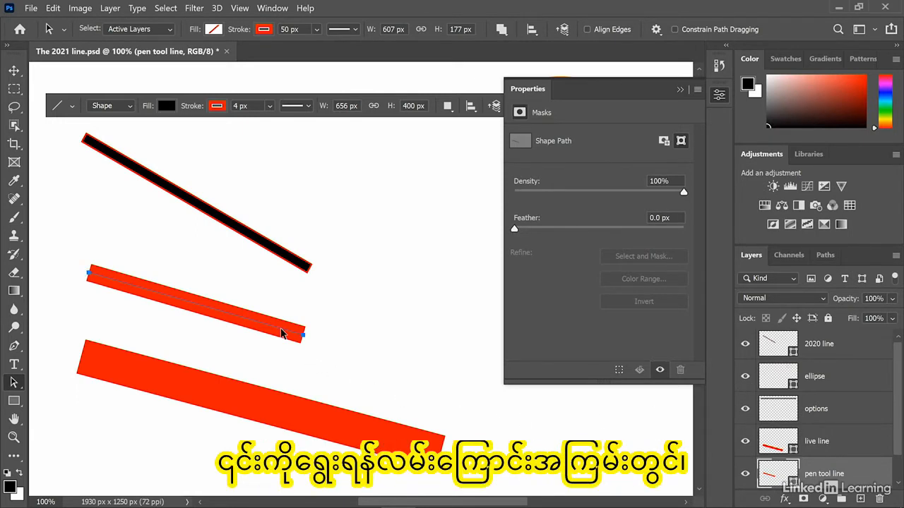
left_click_drag(304, 340, 346, 326)
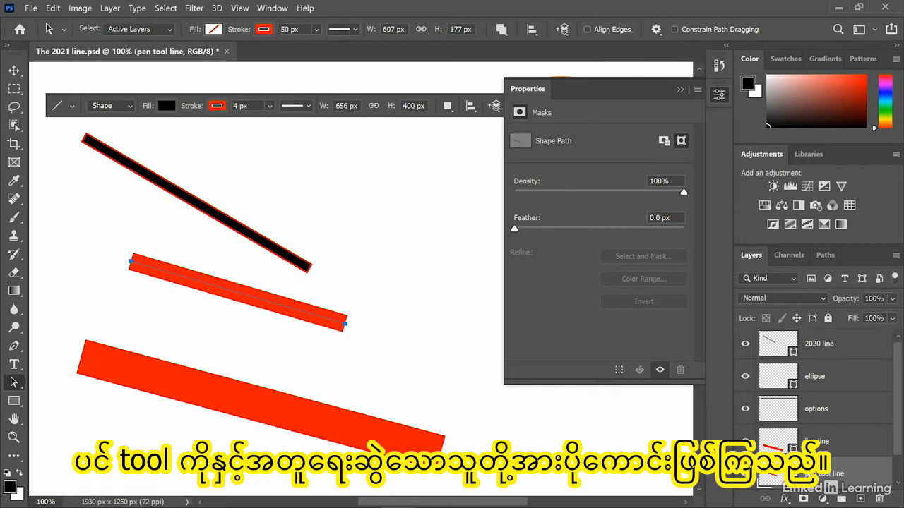
left_click(779, 444)
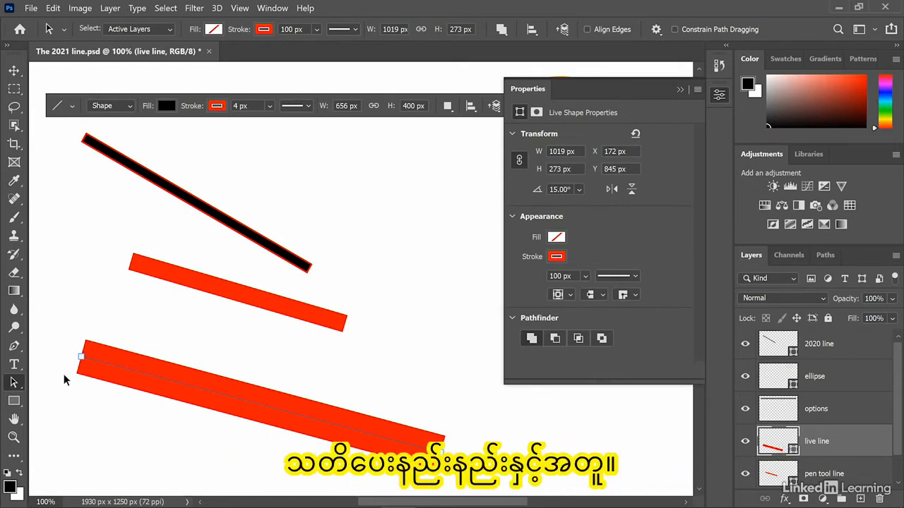
Try to lower the live line's left end with the Direct Selection tool, and decline turning the live shape into a regular path.
right_click(14, 382)
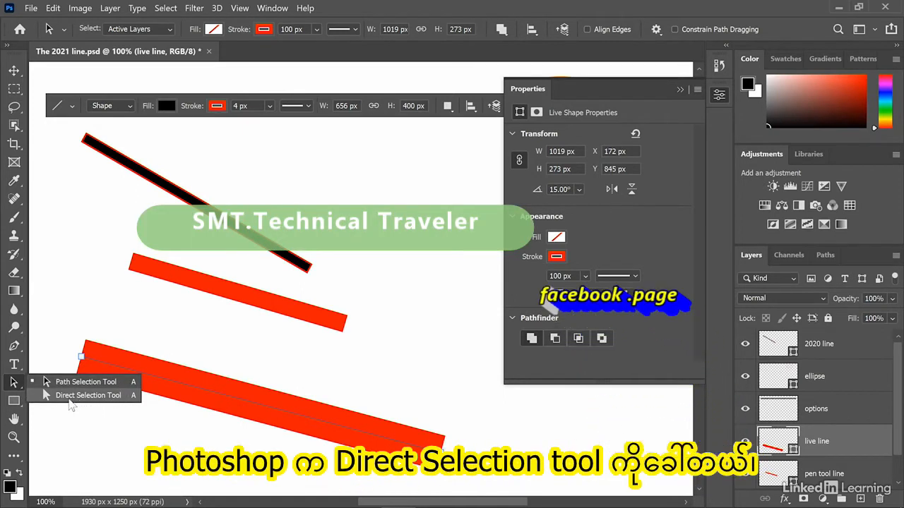
left_click(130, 398)
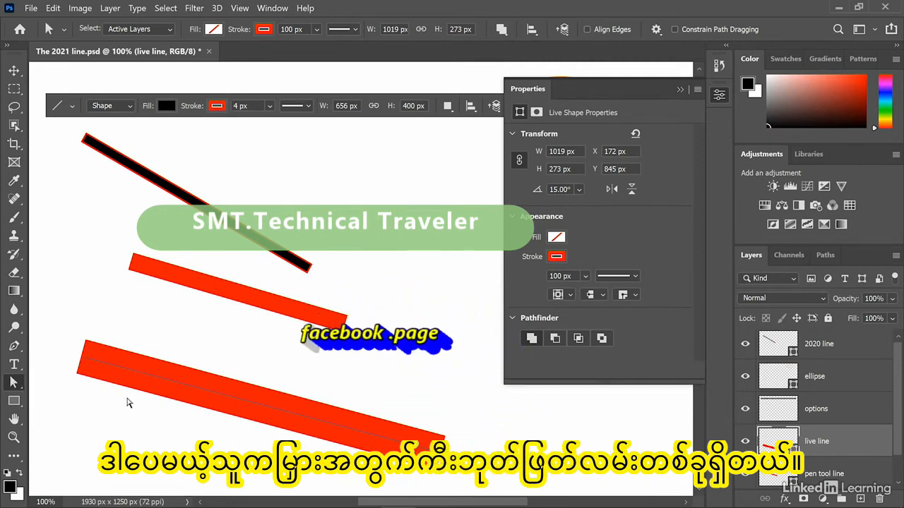
left_click(82, 357)
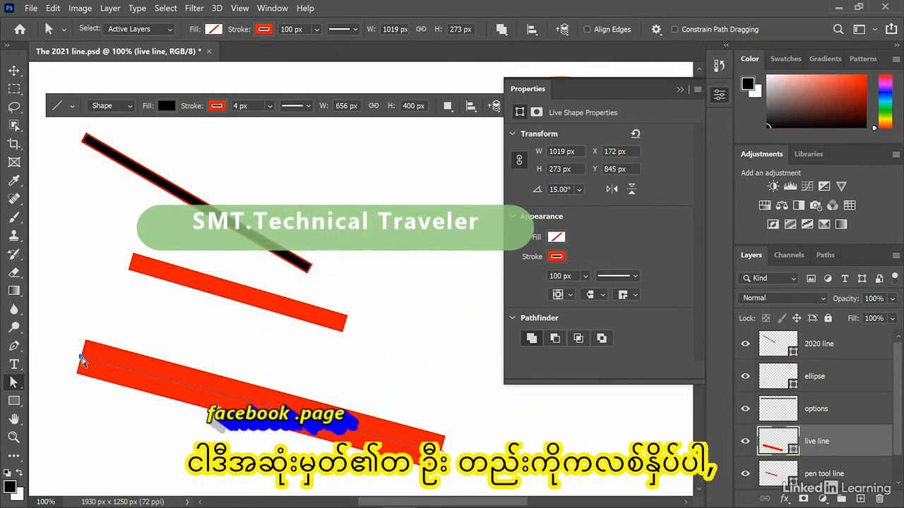
left_click_drag(82, 356, 86, 421)
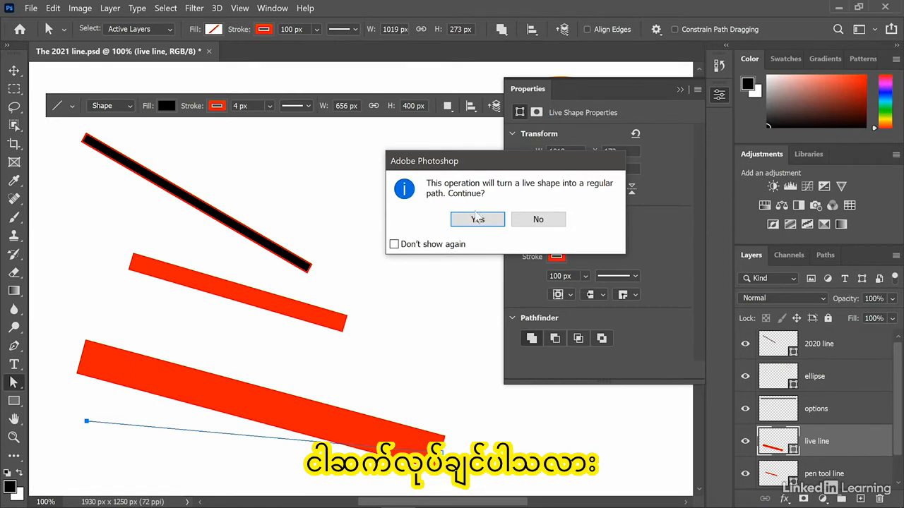
left_click(520, 225)
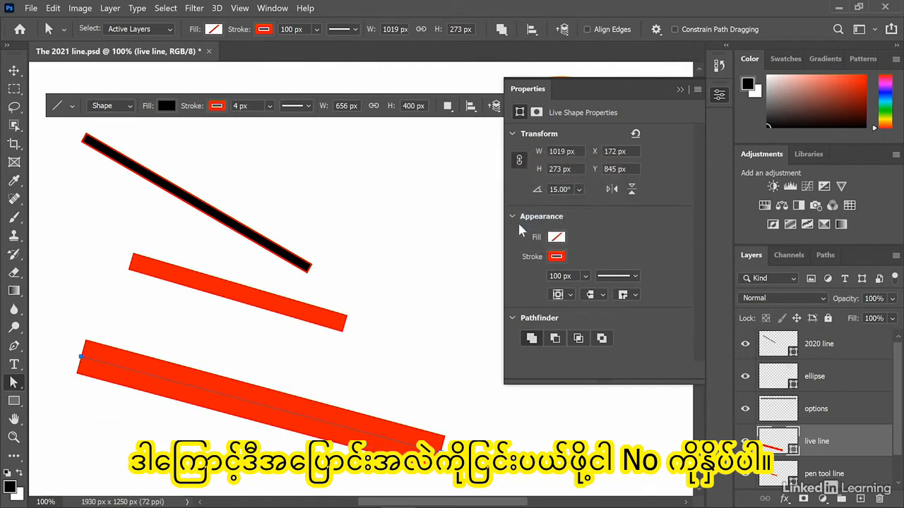
Lower the live line's left end with the Rectangle tool until the angle is about 4.49°, and raise its right end.
right_click(17, 383)
left_click(57, 382)
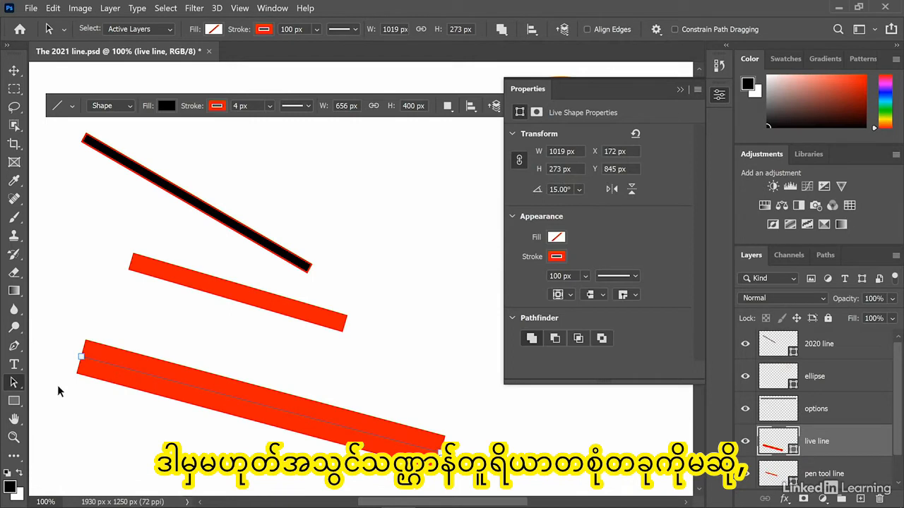
left_click(17, 403)
left_click(117, 403)
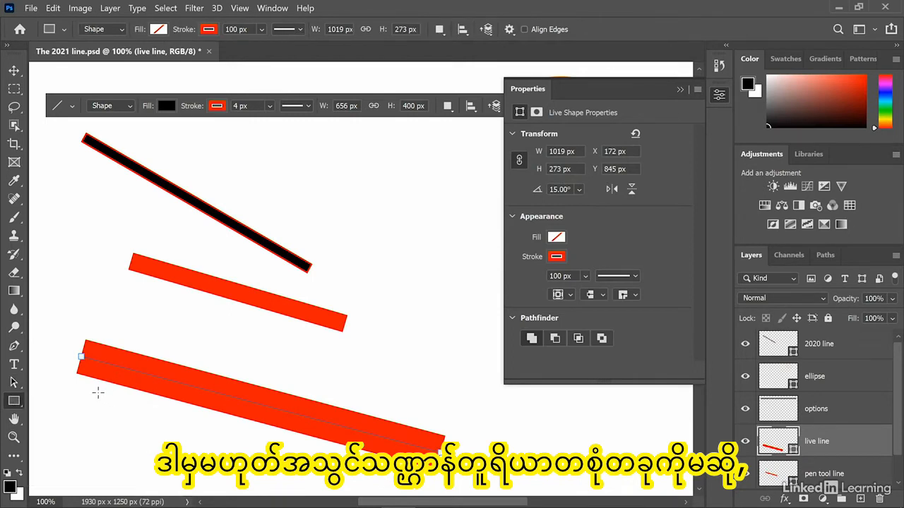
left_click_drag(80, 358, 85, 425)
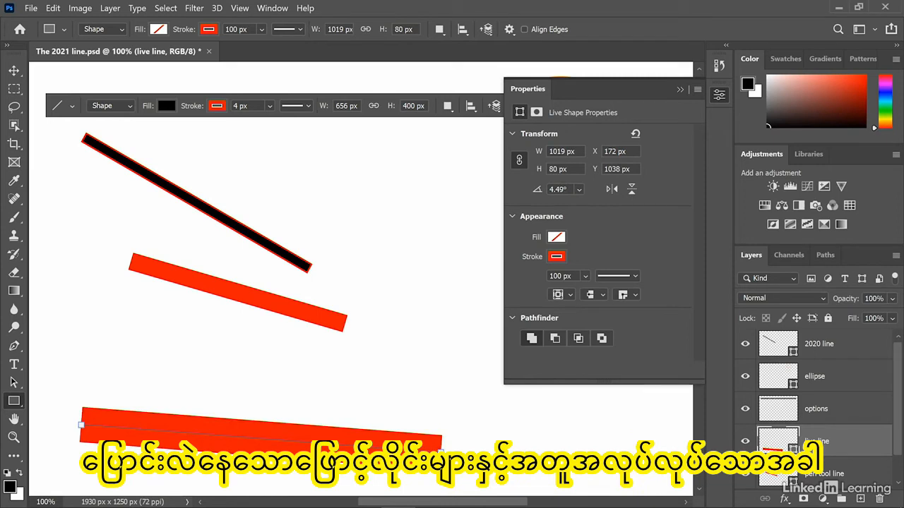
left_click_drag(441, 449, 423, 380)
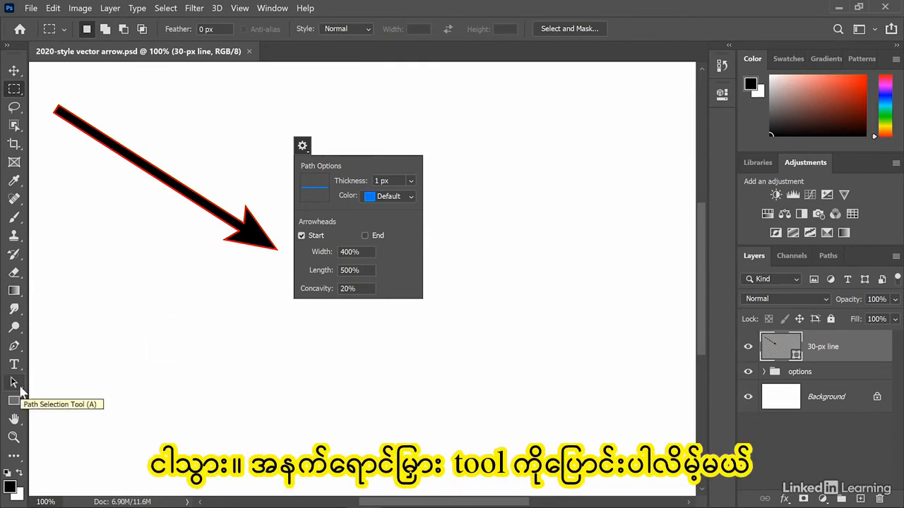
In 2020-style vector arrow.psd, try to lower the black arrow's tip with the Path Selection tool, and decline turning it into a regular path.
left_click(14, 383)
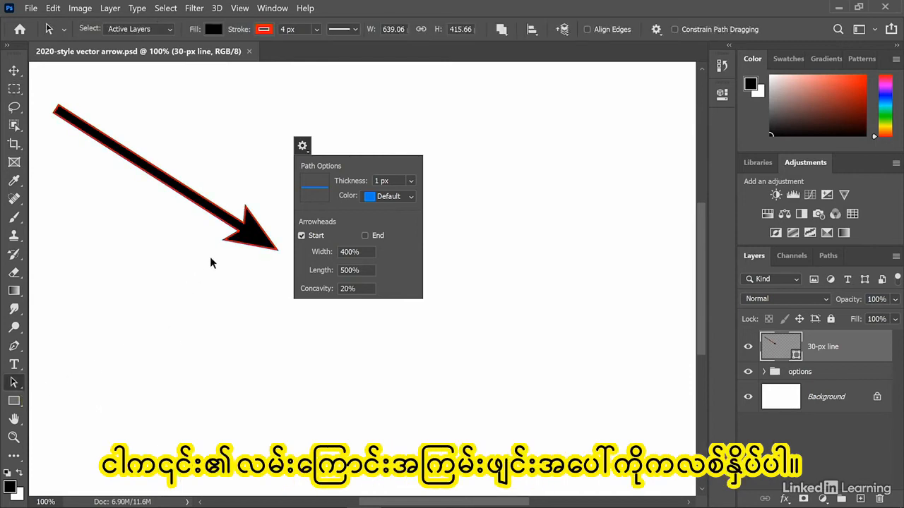
left_click(230, 242)
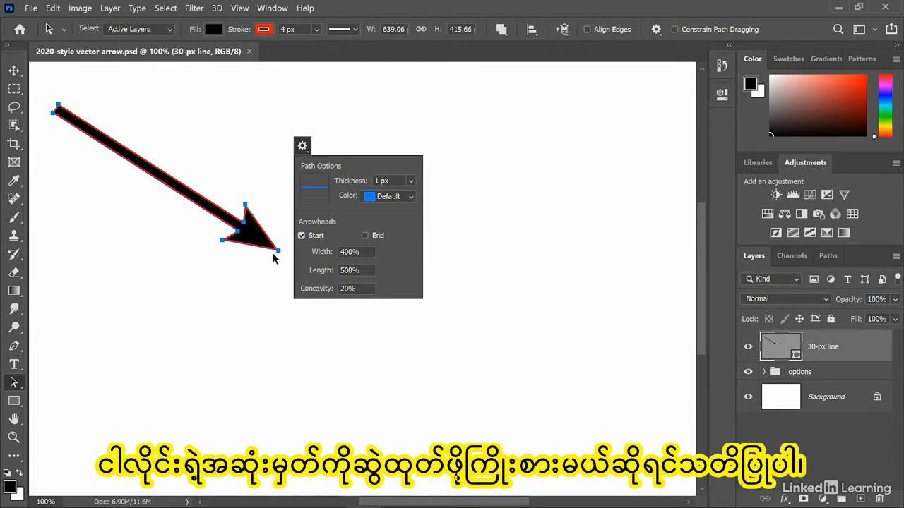
left_click_drag(279, 254, 270, 313)
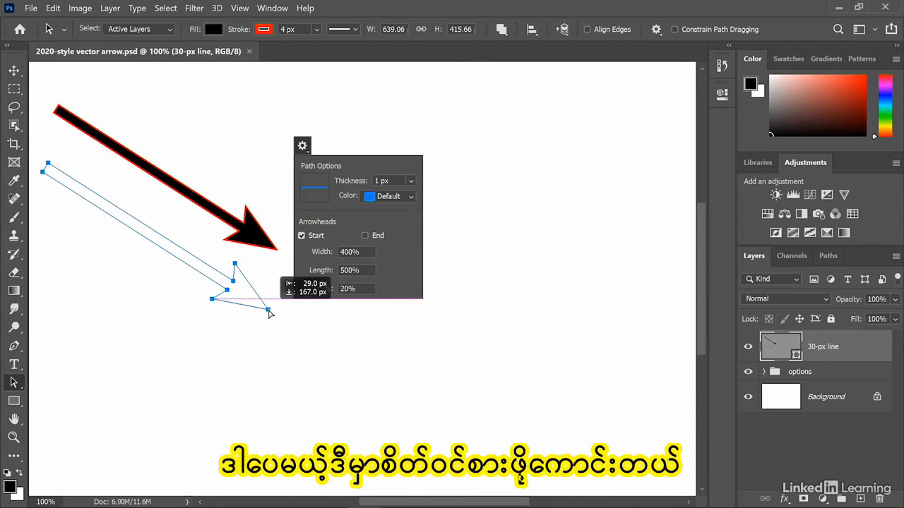
left_click_drag(269, 313, 269, 313)
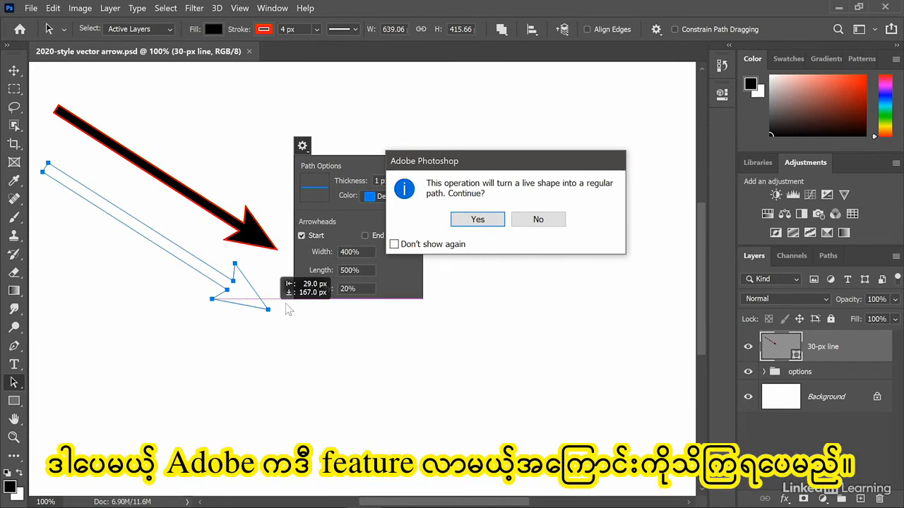
left_click(528, 223)
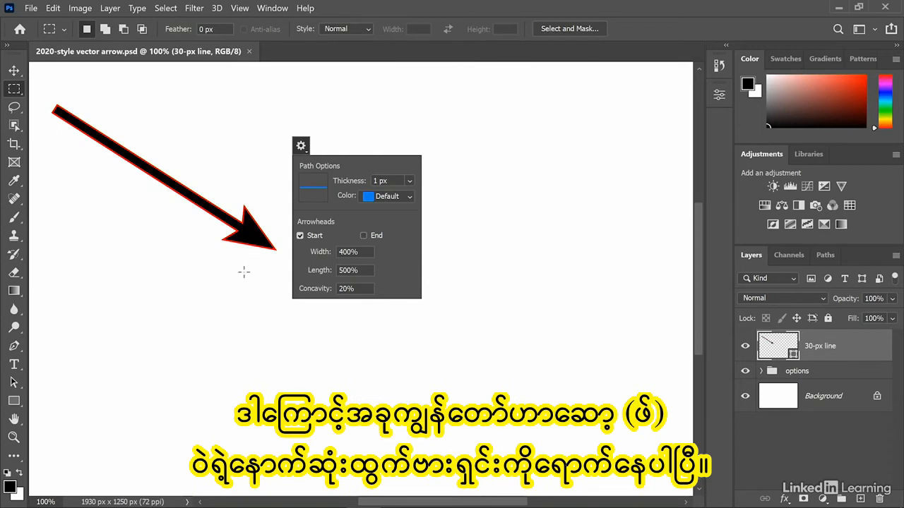
Pull the black arrow's tip down with the Path Selection tool, making the arrow about 572 px wide and 599 px high.
left_click(20, 382)
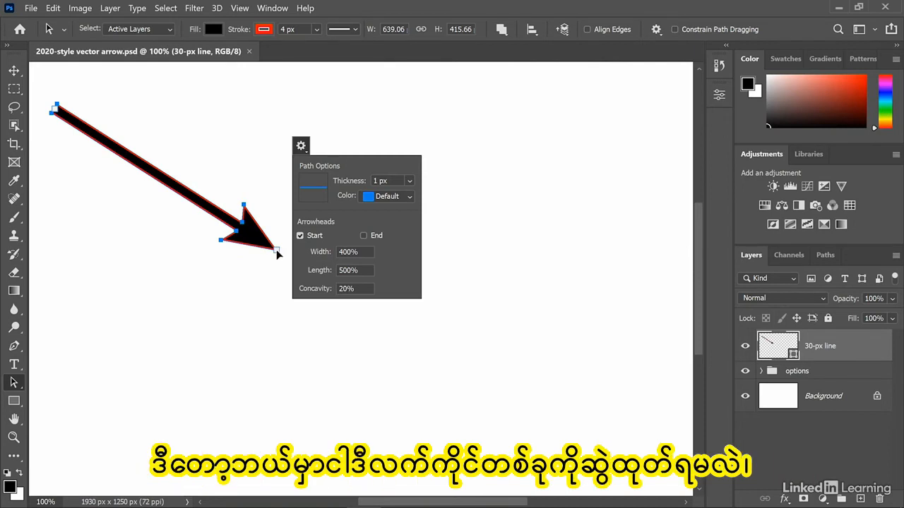
left_click_drag(276, 251, 252, 315)
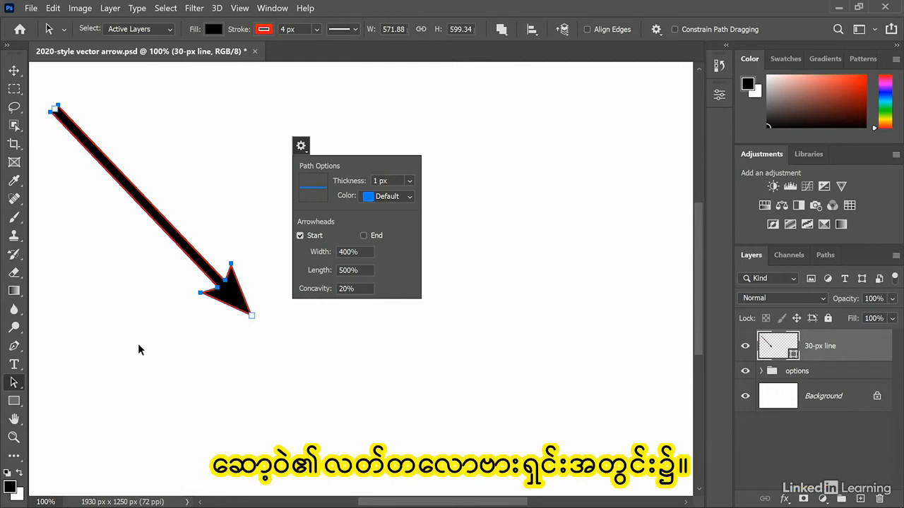
Above the Background layer, draw a line about 623 px wide and 359 px high with the Line tool, with a start arrowhead enabled.
left_click(14, 401)
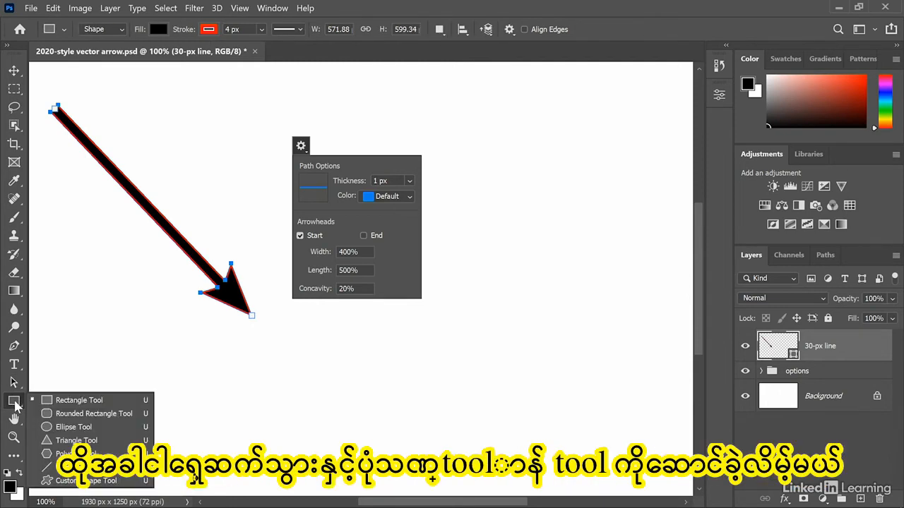
left_click(115, 467)
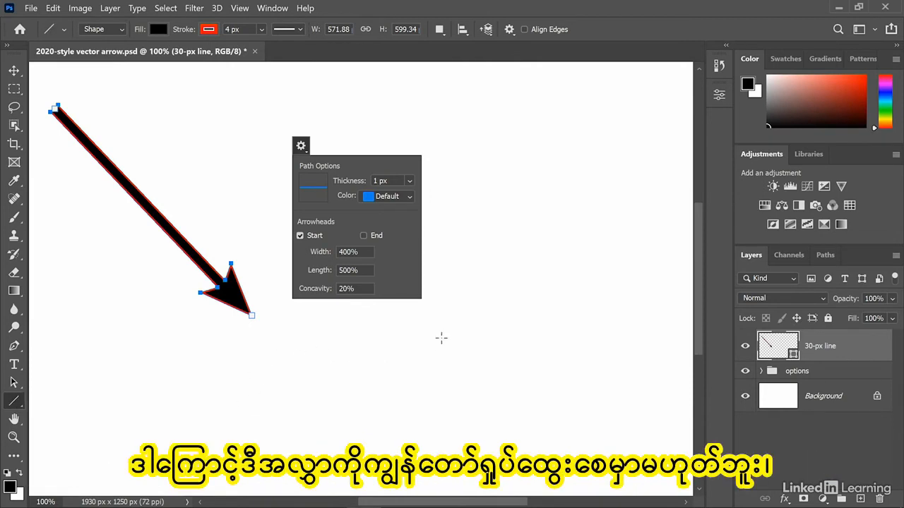
left_click(789, 395)
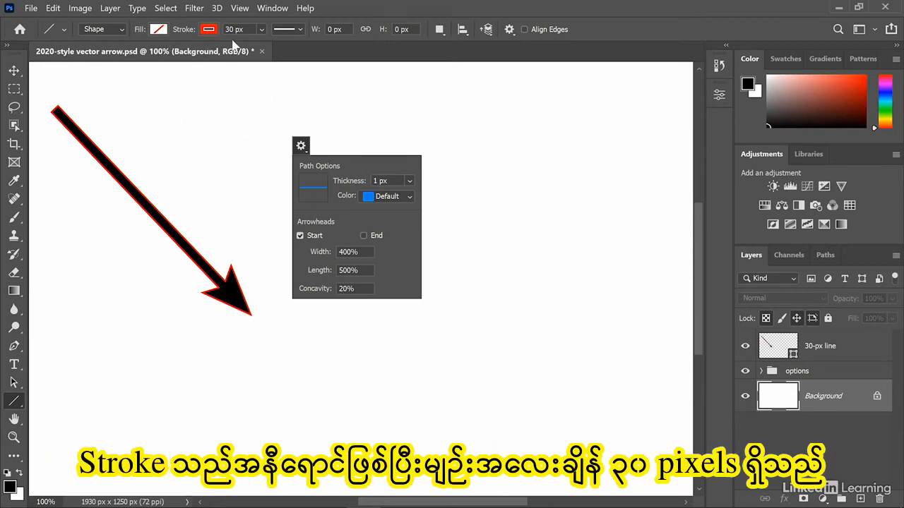
left_click(509, 30)
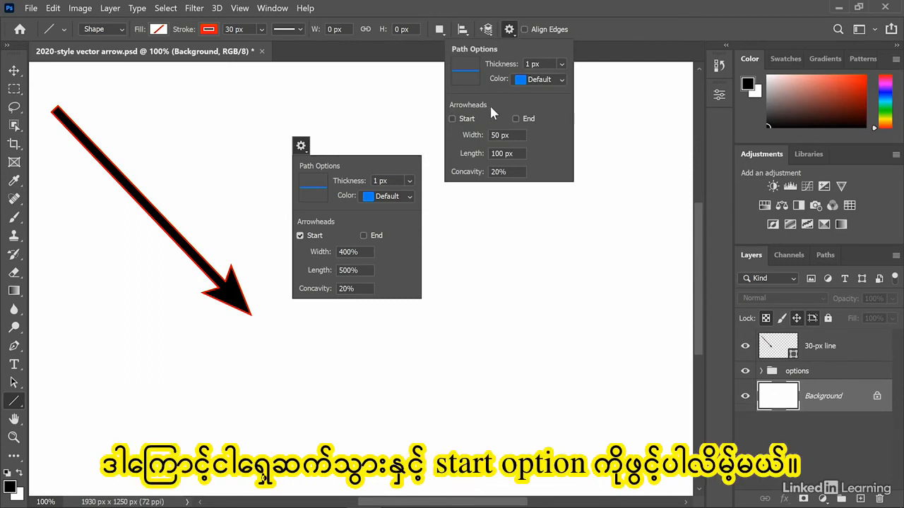
left_click(452, 119)
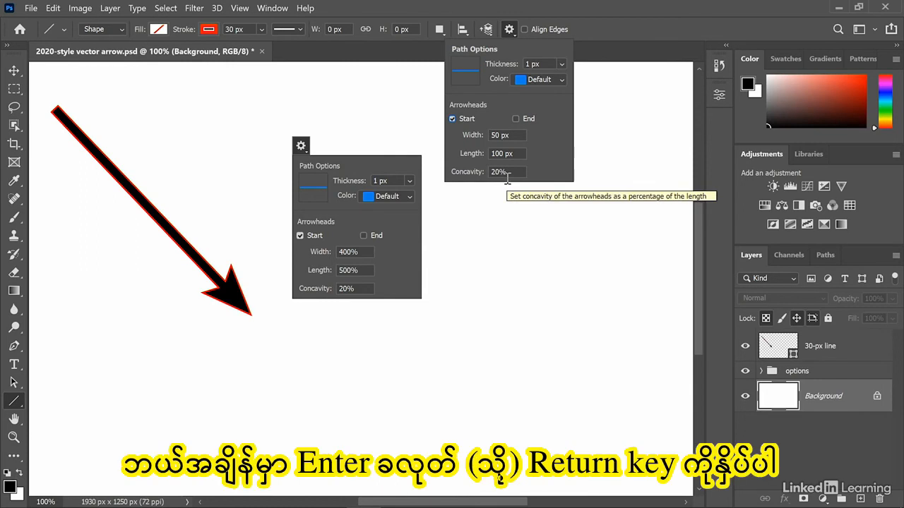
key("Return")
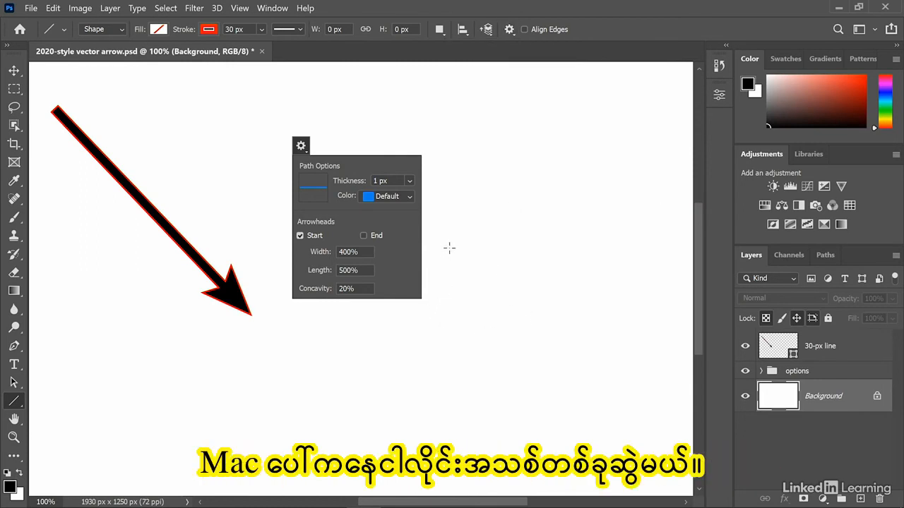
mouse_move(331, 319)
left_mouse_down()
mouse_move(139, 443)
mouse_move(111, 446)
left_mouse_up()
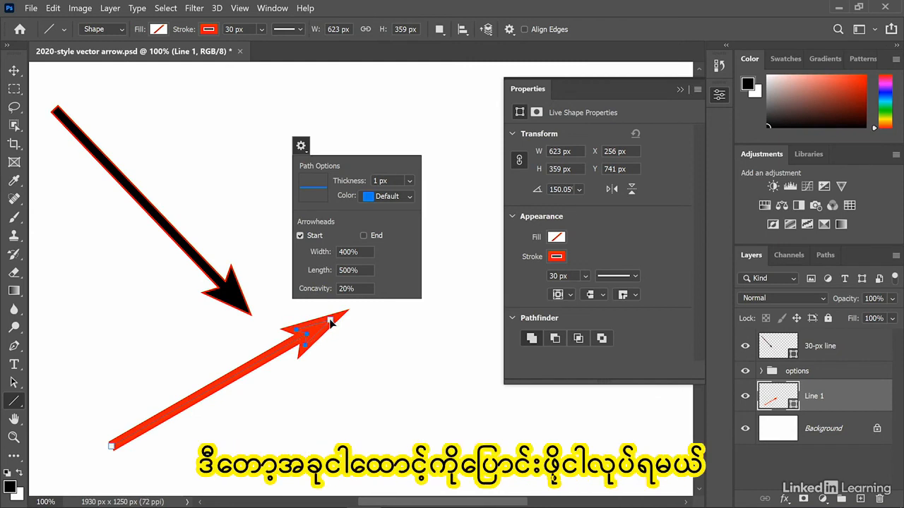
Shorten the red arrow at its tip, extend its tail to about 566 px wide, and rotate it to about 161.24°.
left_click_drag(330, 322, 269, 338)
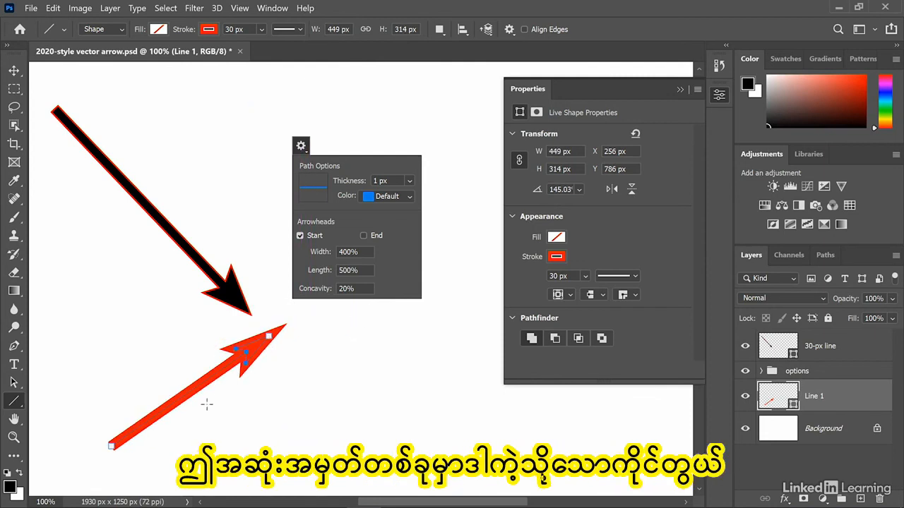
left_click_drag(110, 449, 69, 454)
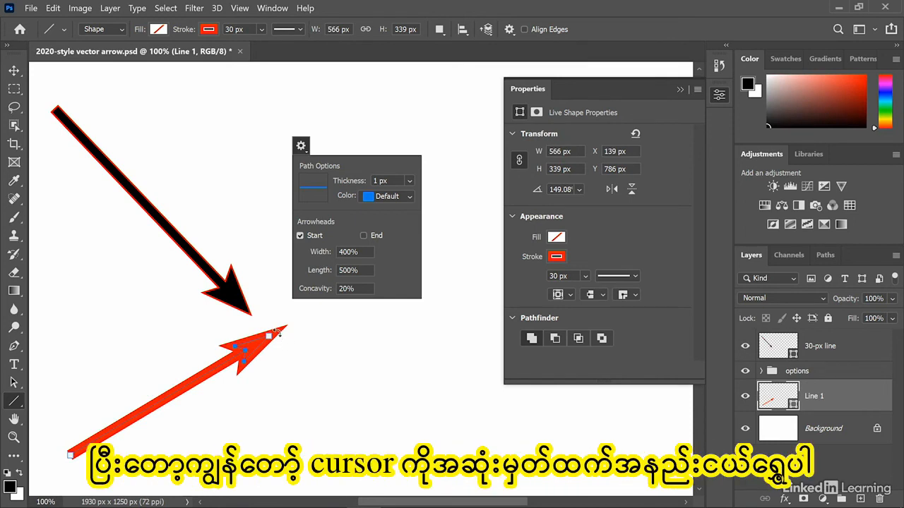
left_click_drag(278, 333, 289, 355)
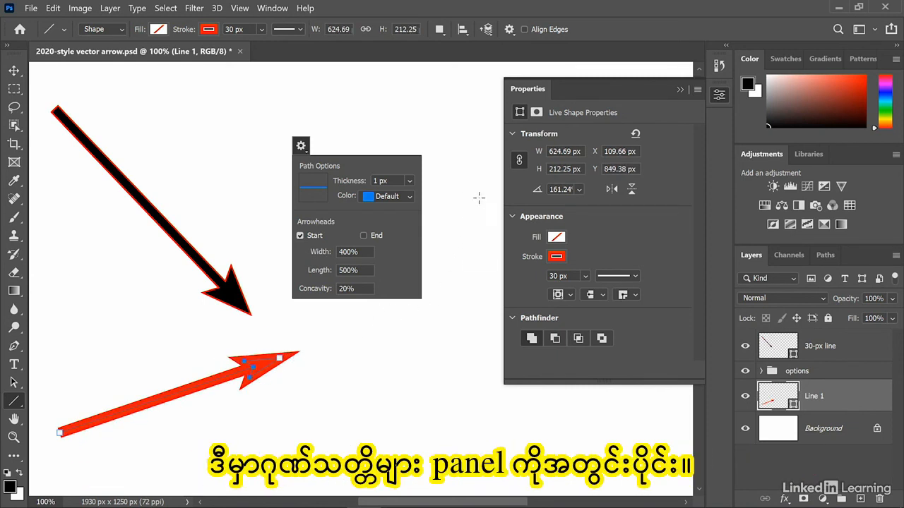
Set the red arrow's angle to 135°, and move its tip outward to make it about 631 px wide and 405 px high.
left_click(576, 189)
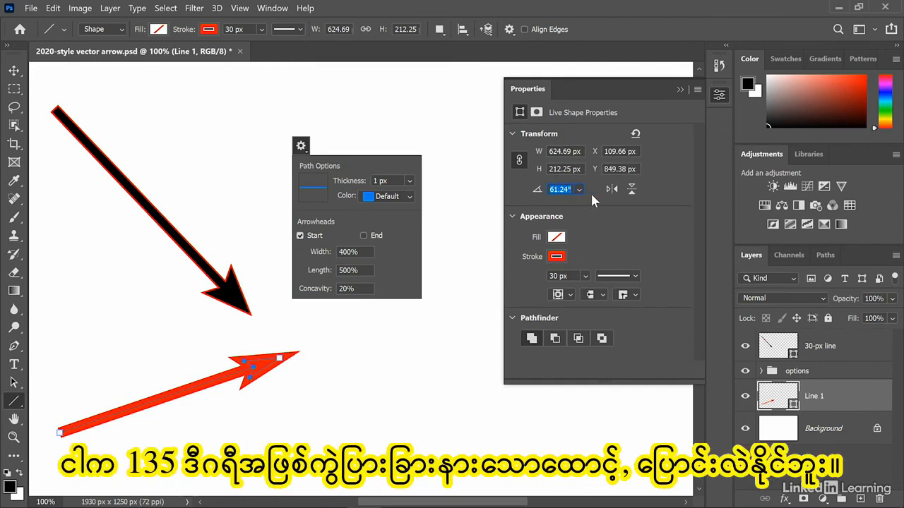
type("135")
key("Return")
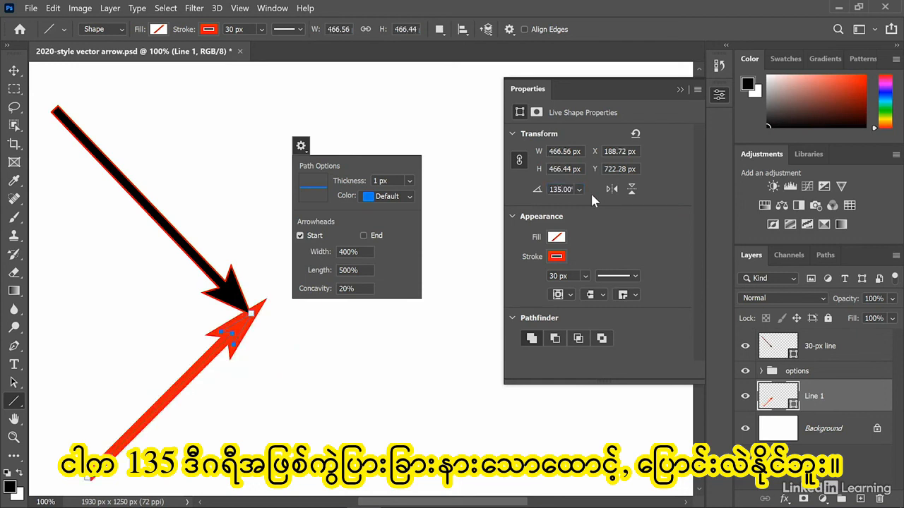
left_click_drag(251, 314, 310, 334)
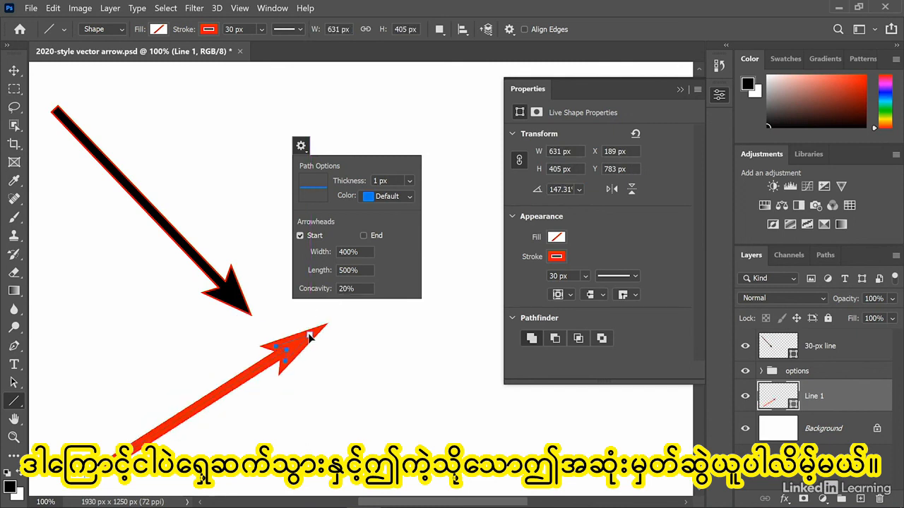
Set the red arrow's stroke width to 50 px.
left_click(559, 276)
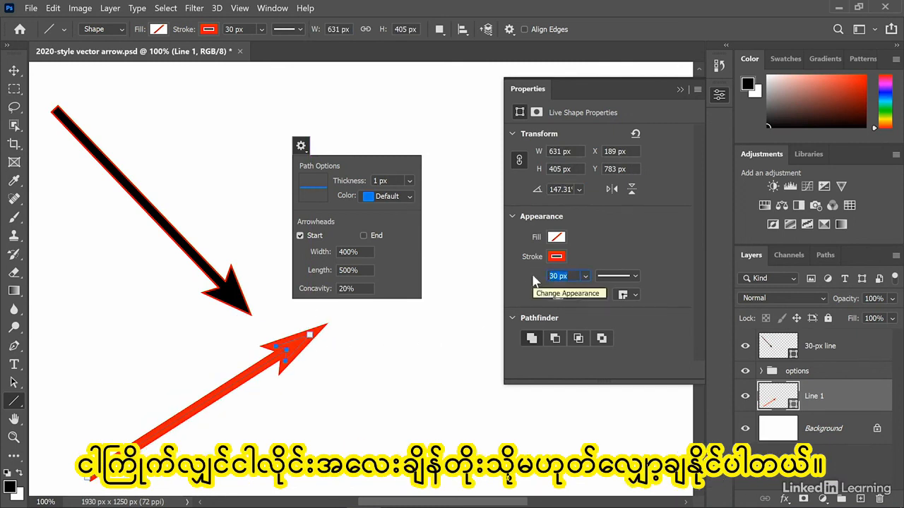
type("50")
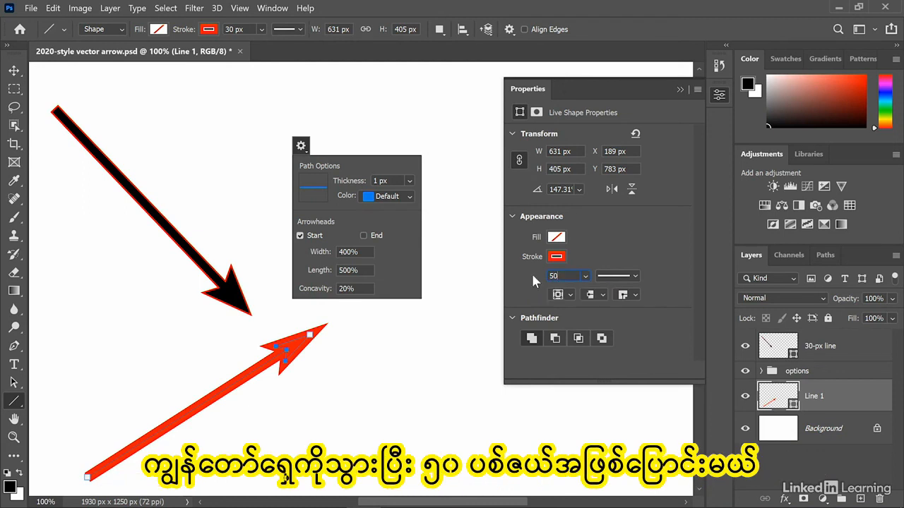
key("Return")
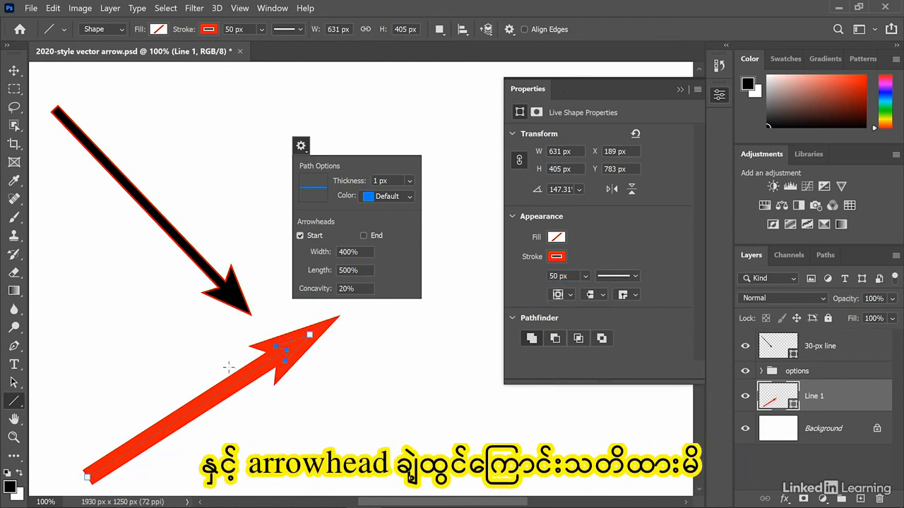